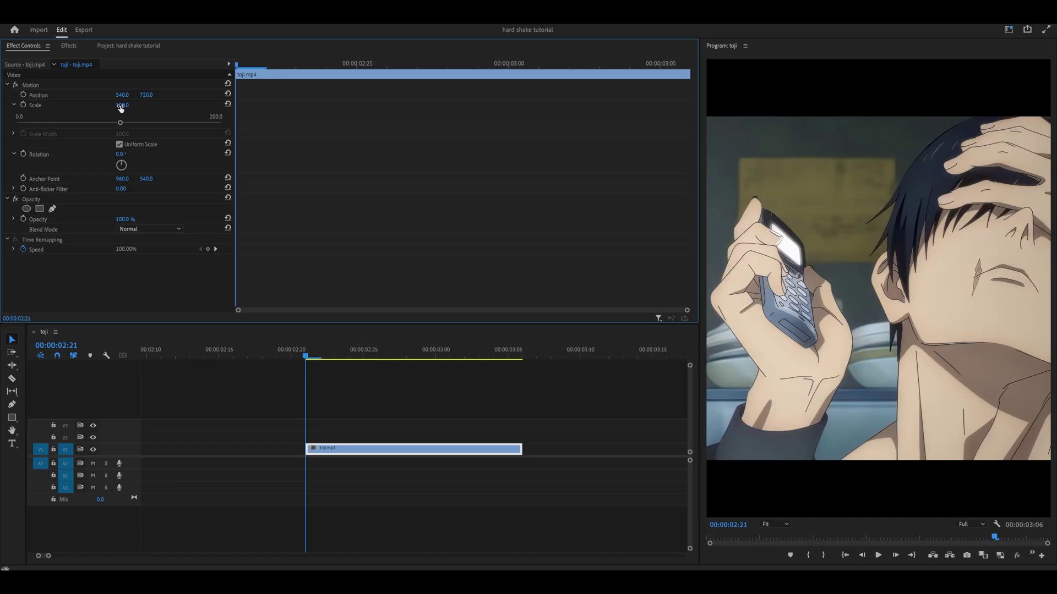
Step: Scrub the toji.mp4 clip's Scale from 100 up to 141
drag(122, 109, 143, 109)
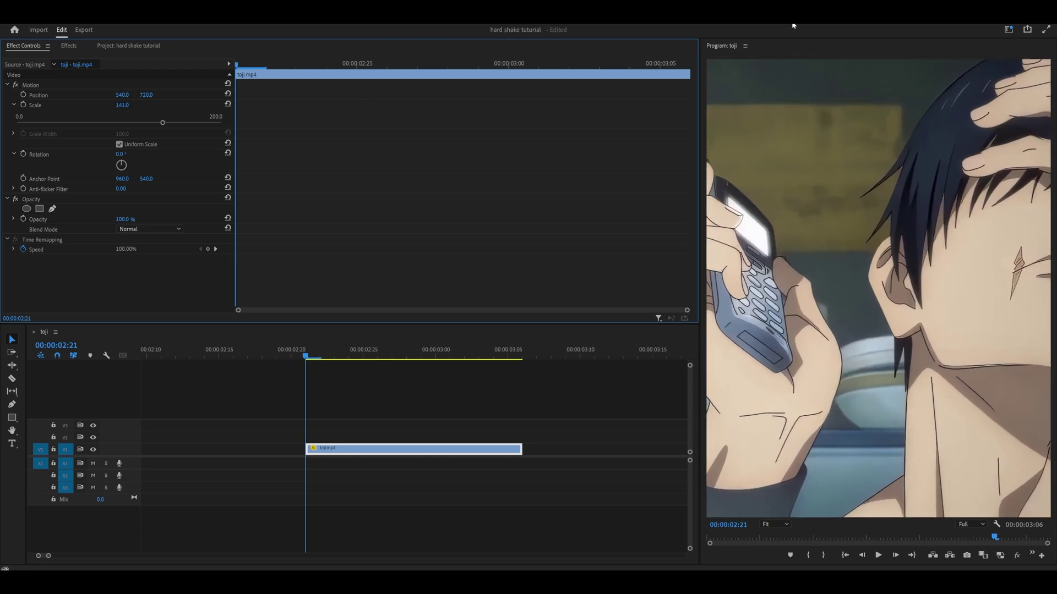
Step: Reframe toji.mp4 to Position 1142, 592, Rotation -3°, Scale 160, and keyframe Position
drag(122, 95, 213, 95)
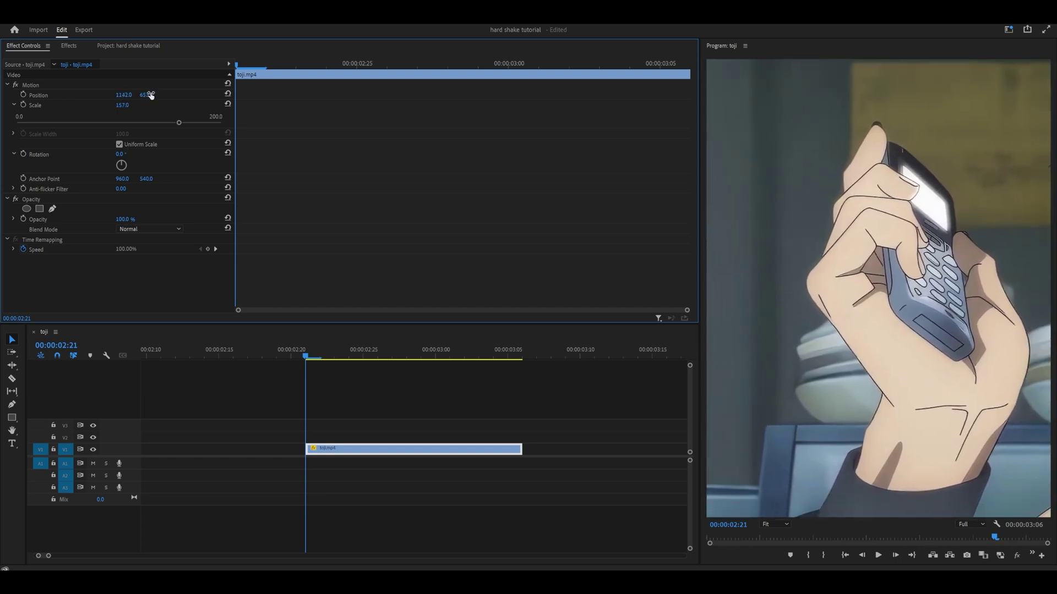
click(120, 155)
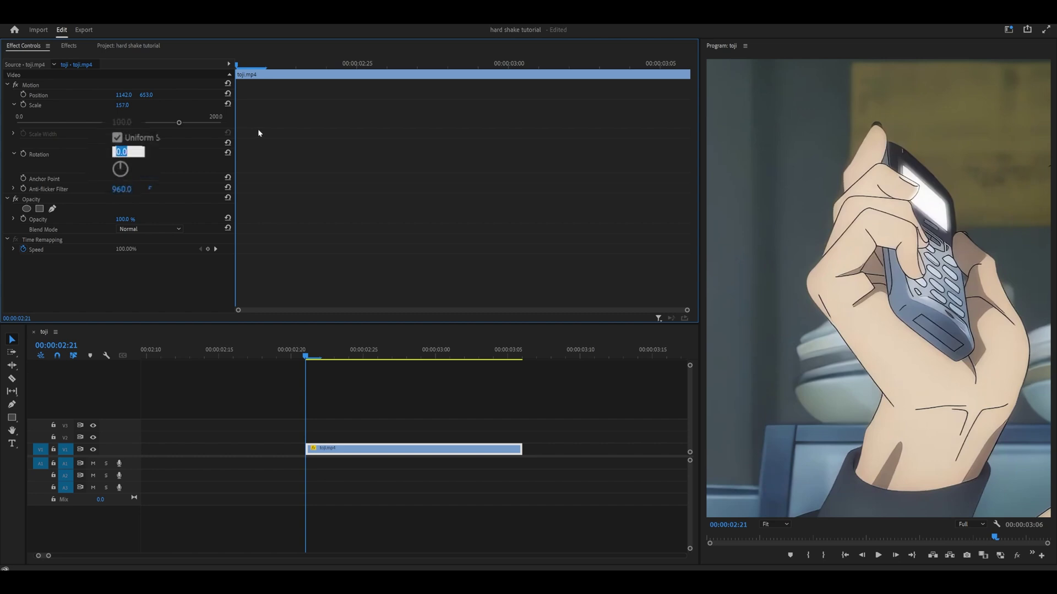
text(-3)
key(Return)
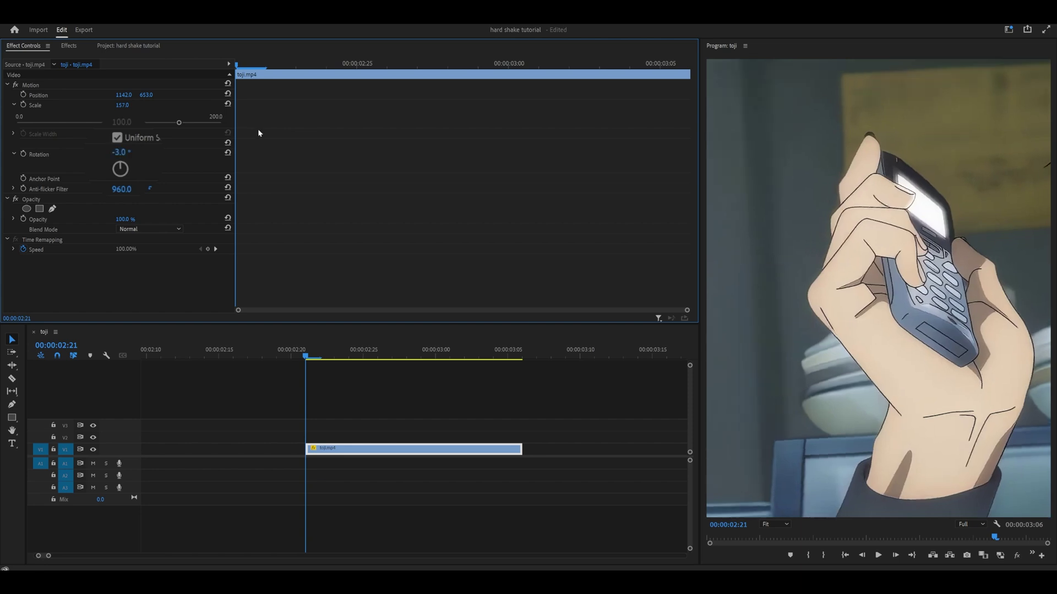
click(123, 105)
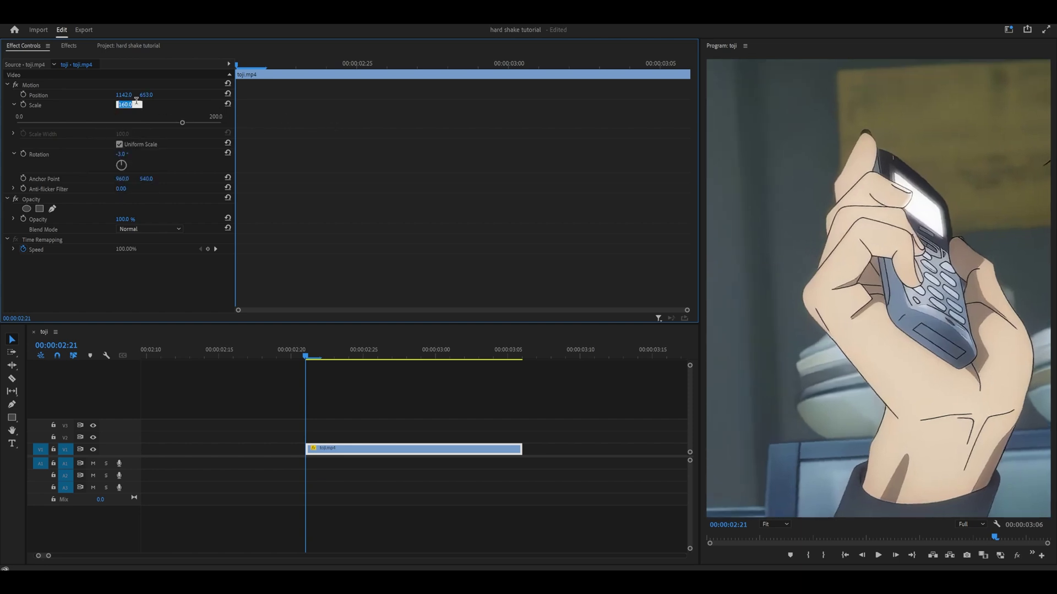
drag(146, 94, 113, 95)
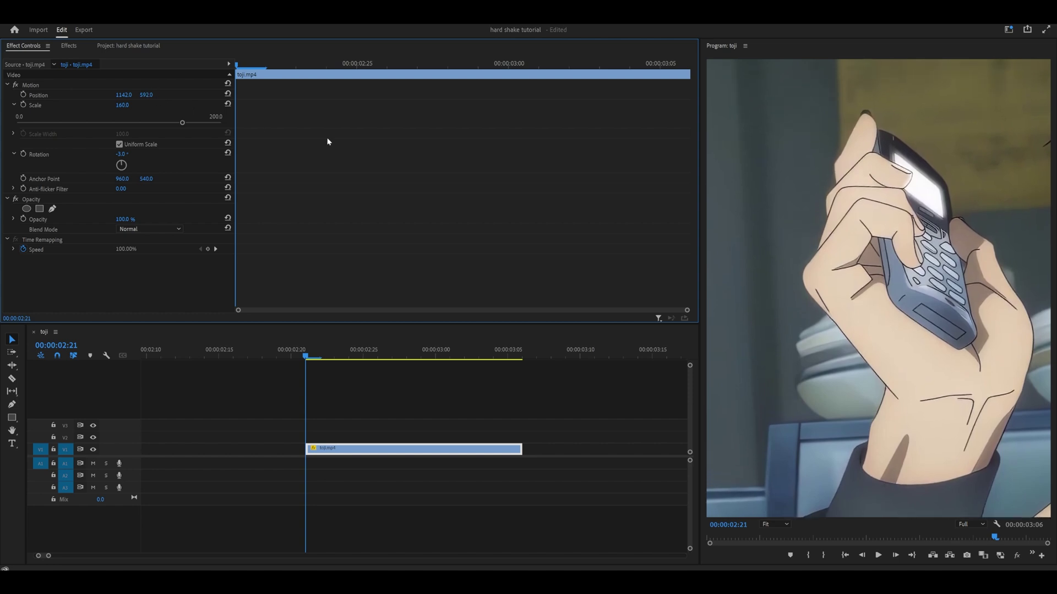
click(23, 95)
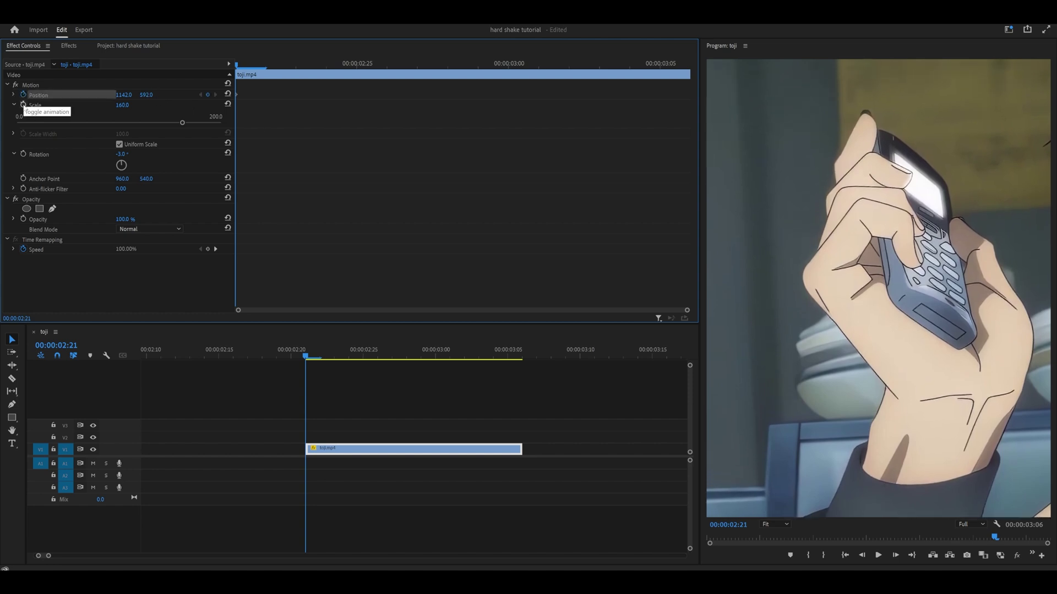
Step: Keyframe Scale and Rotation, then at 00:00:03:05 set Position -180, 721 and Scale 150
click(23, 105)
click(24, 191)
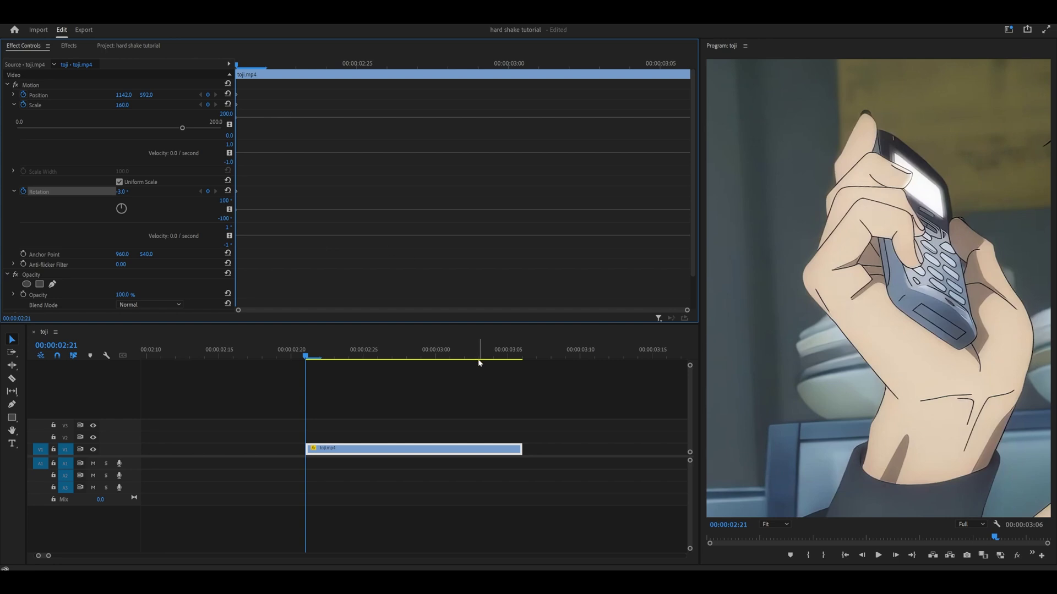
click(508, 357)
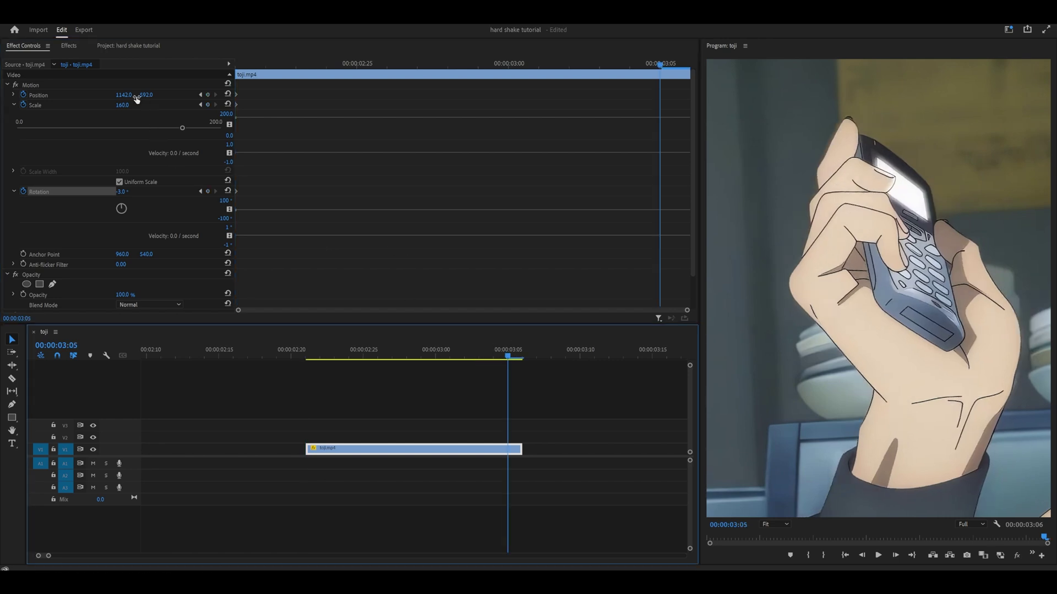
drag(137, 99, 80, 99)
drag(153, 97, 125, 109)
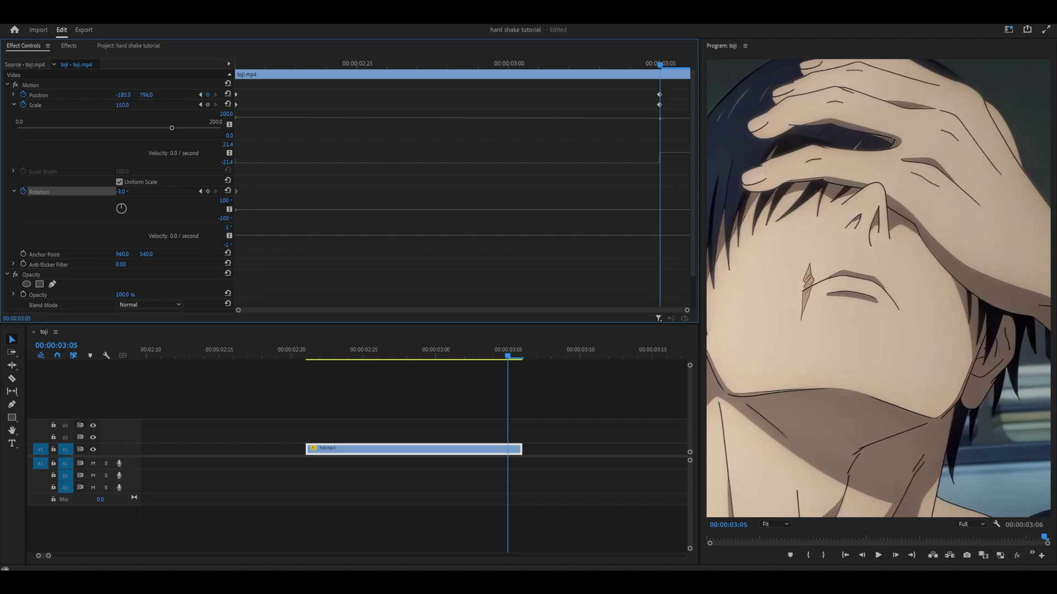
Step: Settle the end Rotation at 2°, with a slight Position nudge
click(124, 192)
text(2)
key(Return)
drag(146, 94, 142, 94)
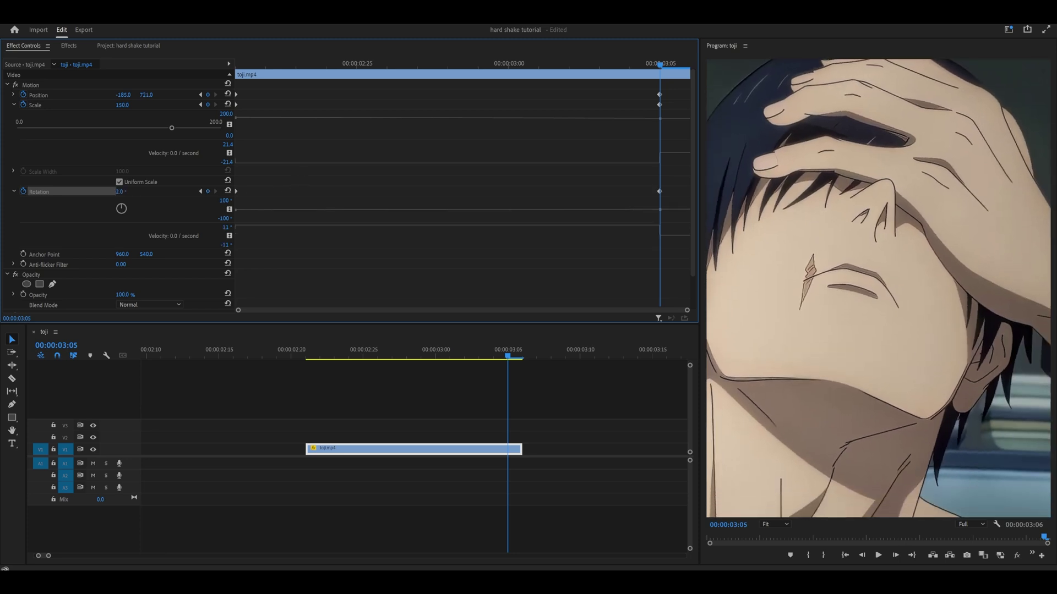
click(123, 191)
text(3)
key(Return)
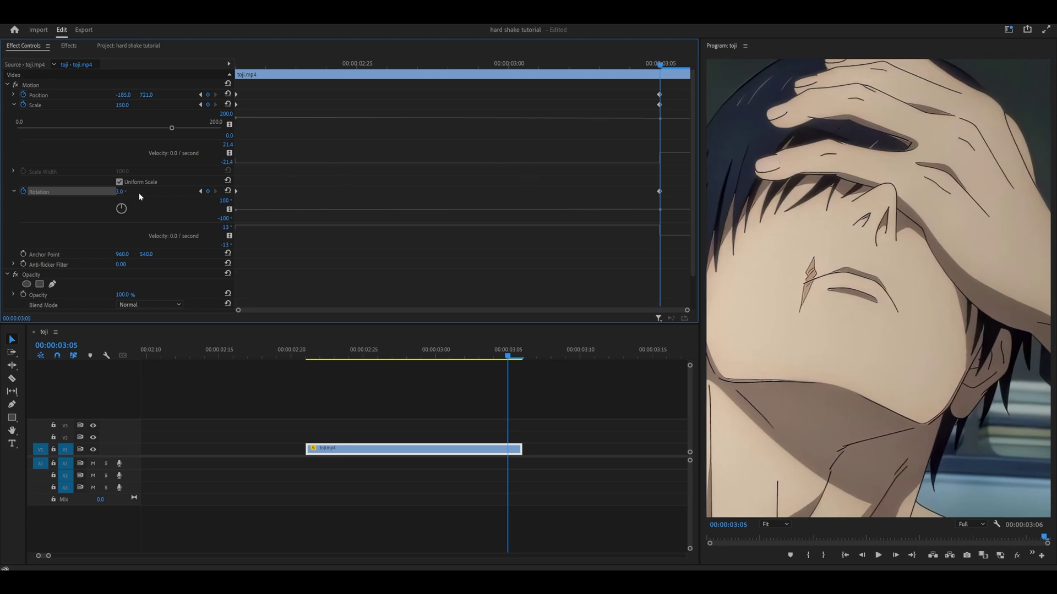
drag(131, 193, 129, 194)
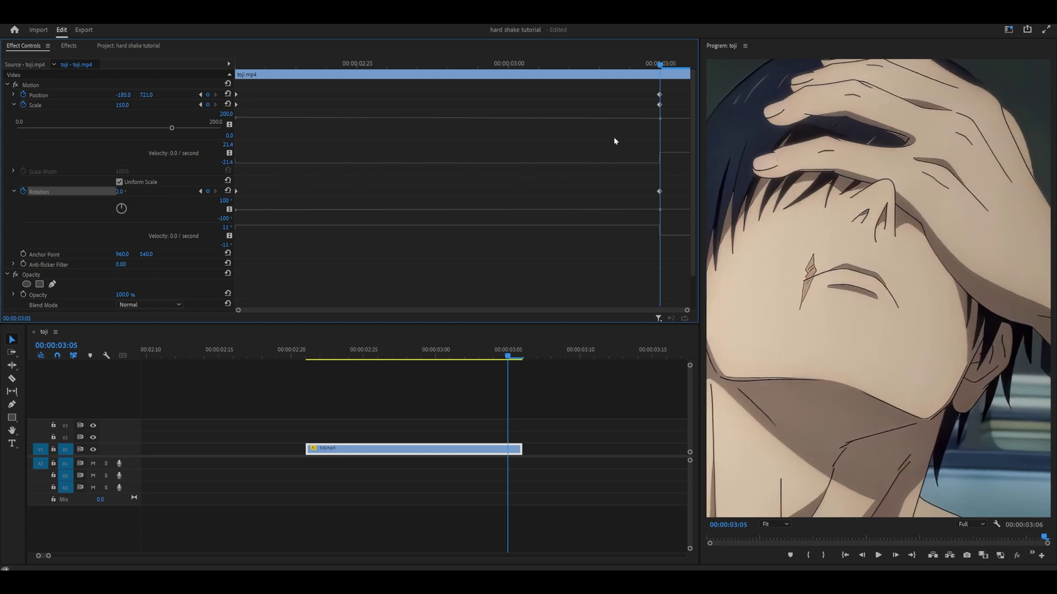
Step: Expand the Position graph and ease the end keyframe's Bezier velocity curve
click(14, 96)
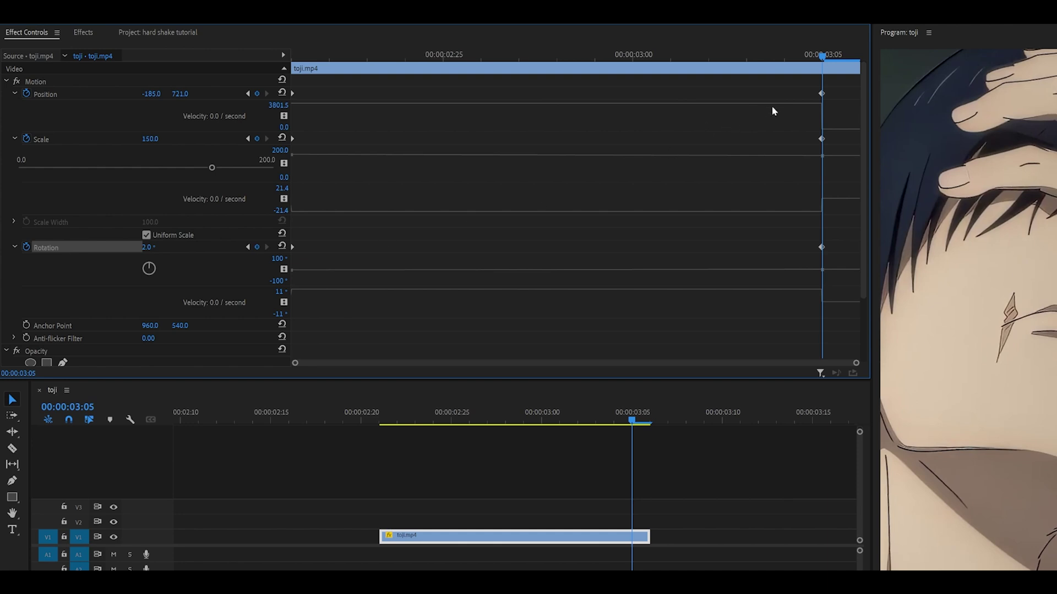
click(821, 94)
click(747, 58)
drag(777, 105, 557, 131)
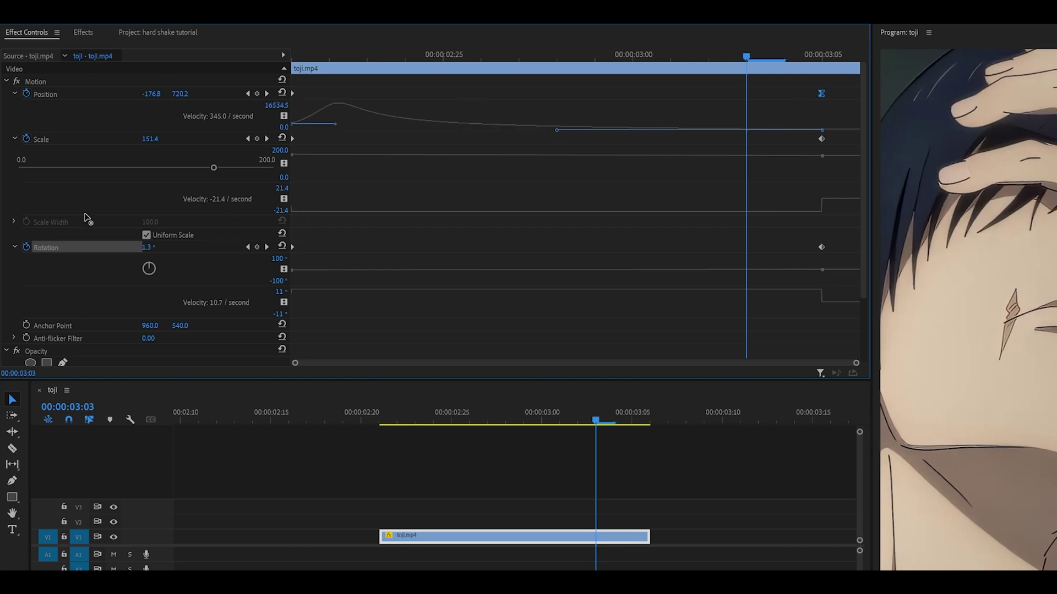
Step: Ease the end Scale keyframe's velocity curve the same way
click(822, 139)
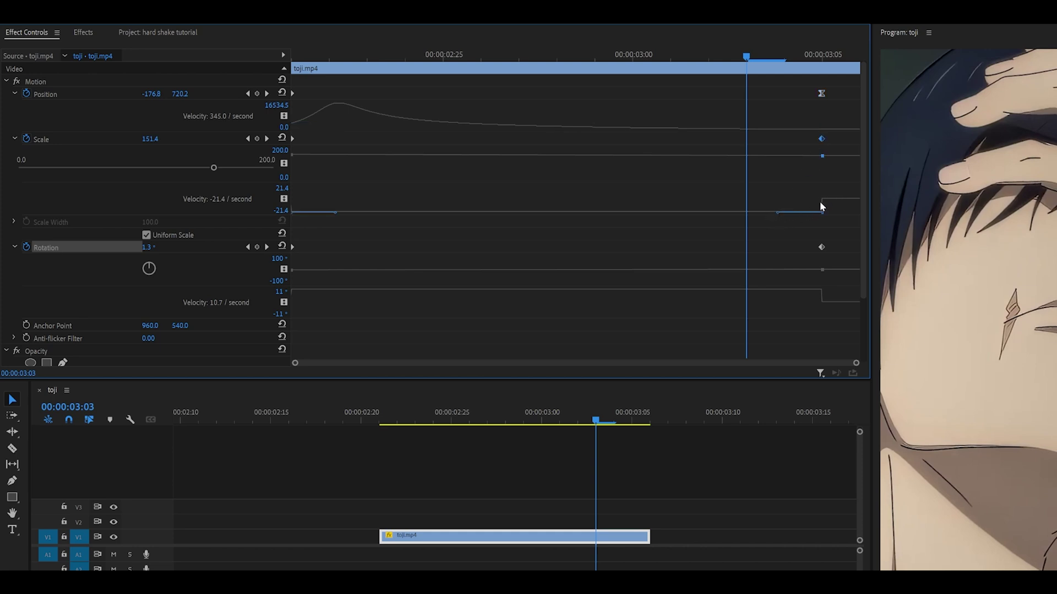
drag(778, 213, 551, 203)
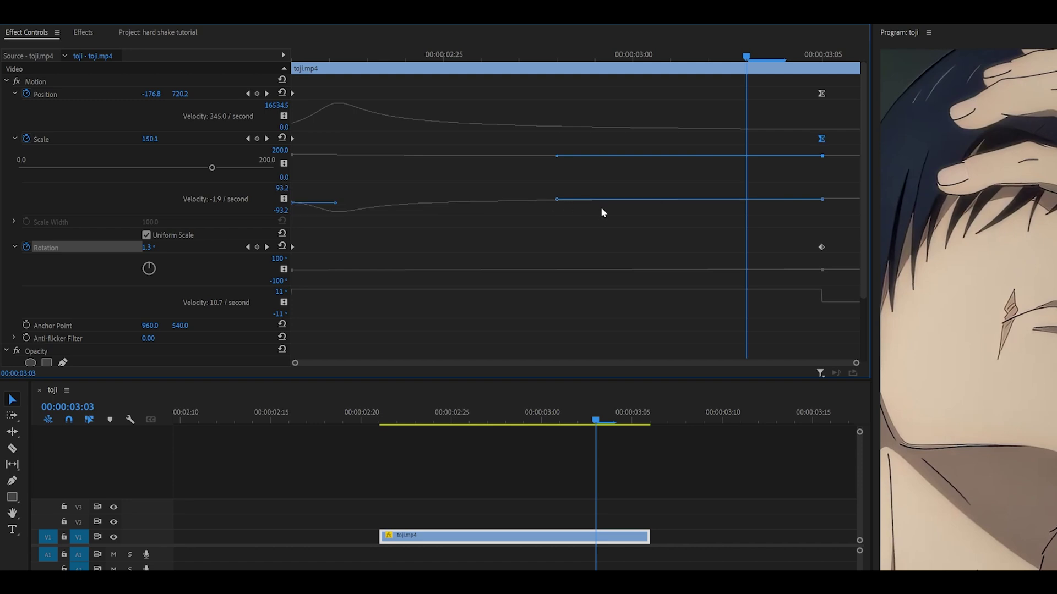
click(697, 224)
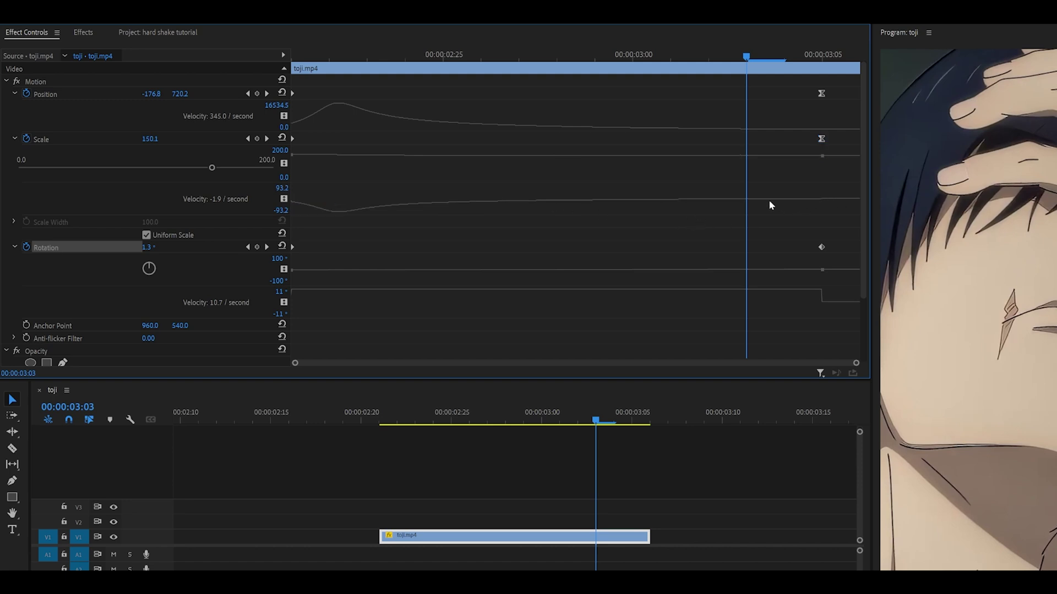
Step: Ease and fine-tune the end Rotation keyframe's velocity, then select the end Position and Scale keyframes
click(821, 247)
drag(778, 291, 482, 306)
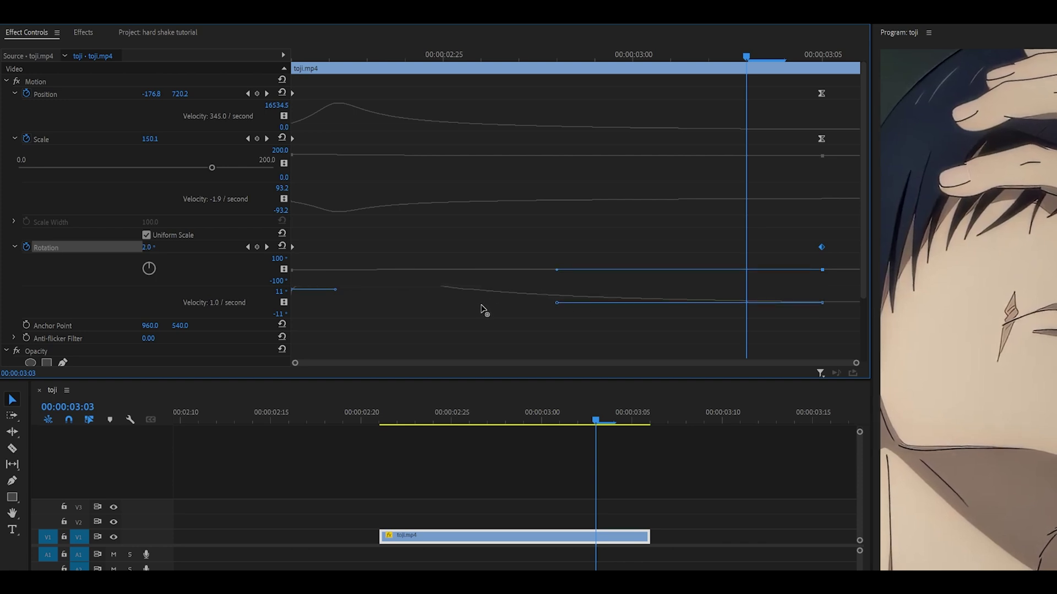
drag(481, 306, 479, 307)
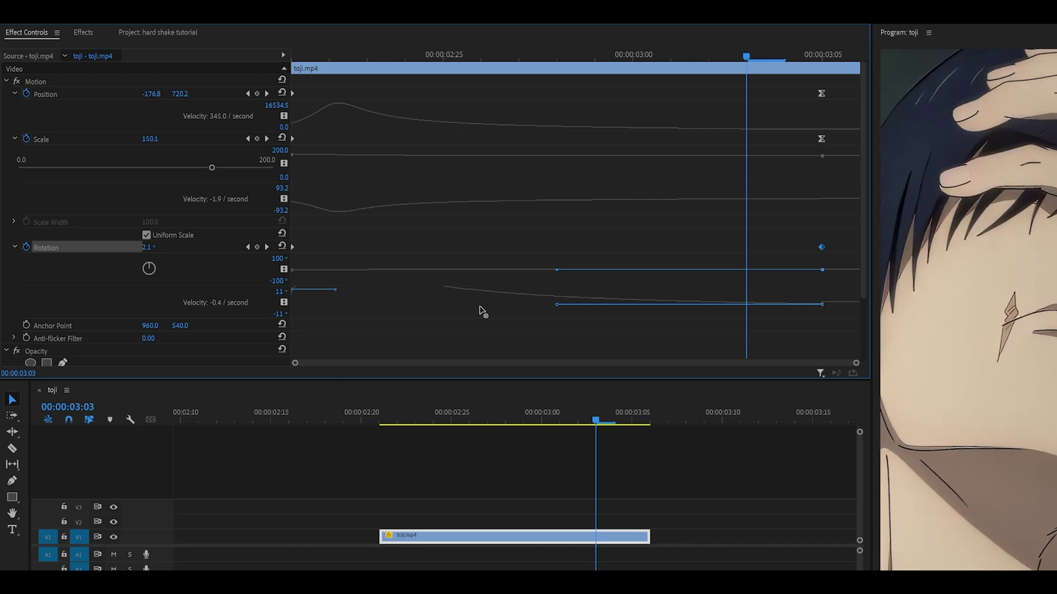
click(515, 277)
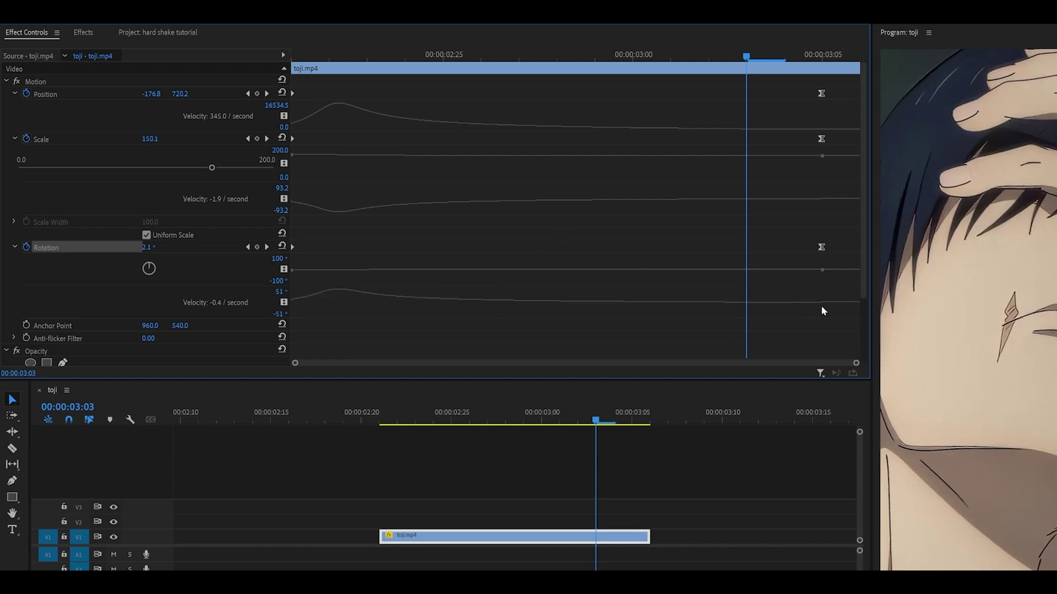
click(822, 247)
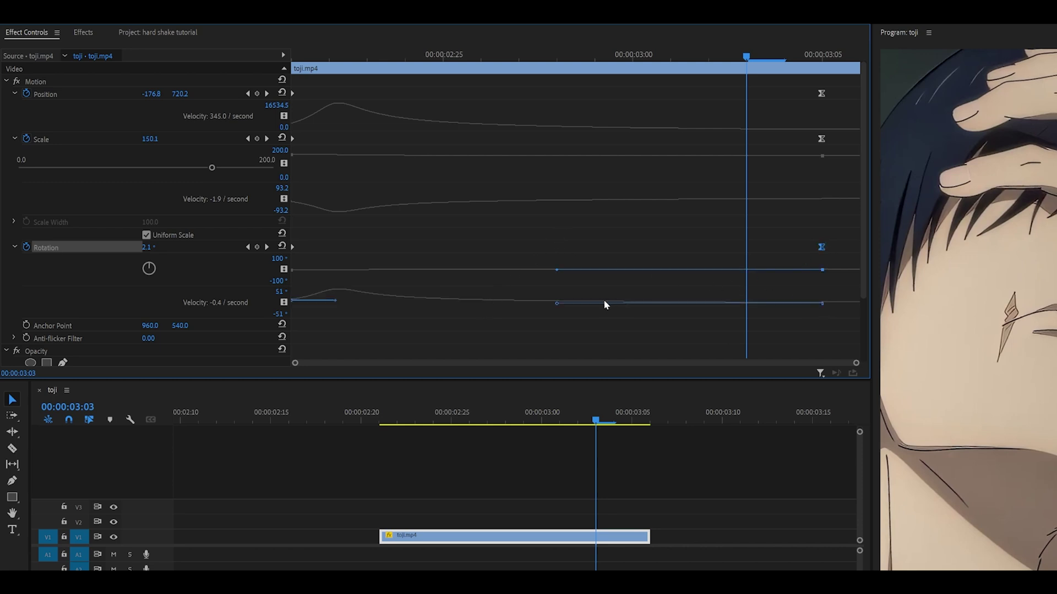
drag(550, 304, 548, 304)
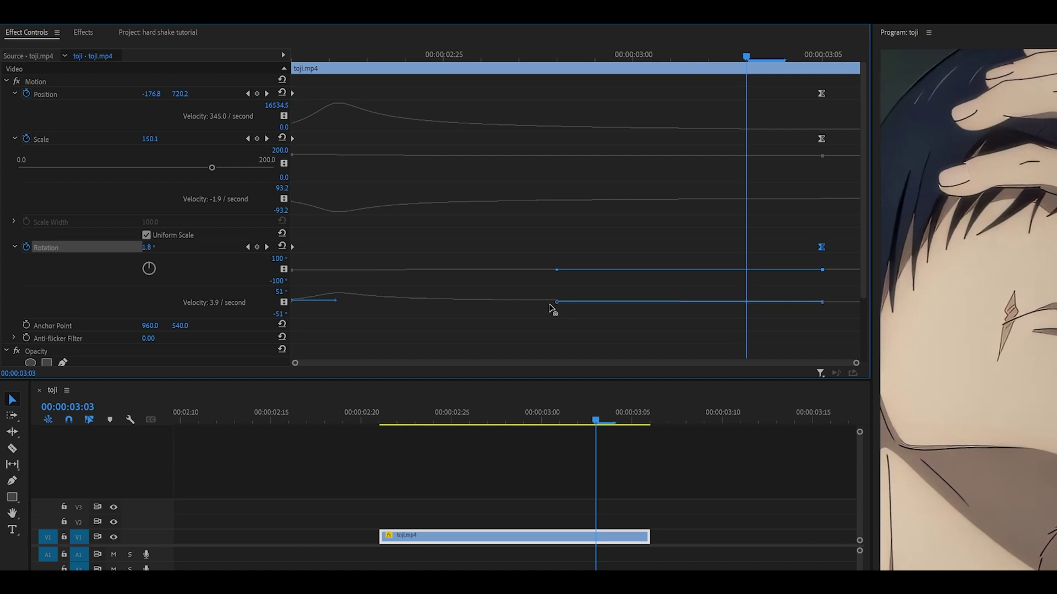
click(759, 303)
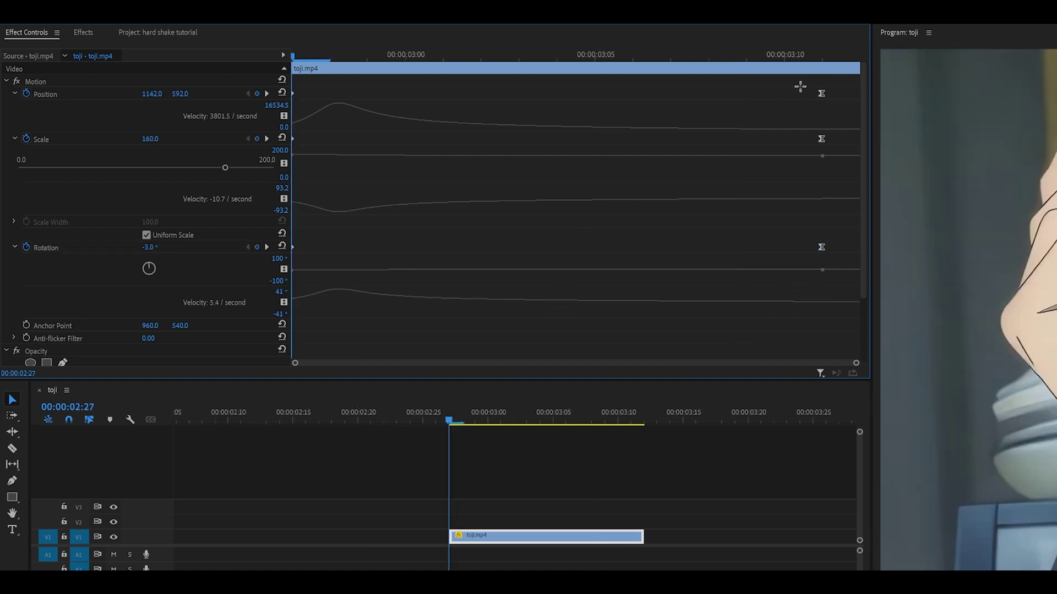
drag(797, 84, 824, 249)
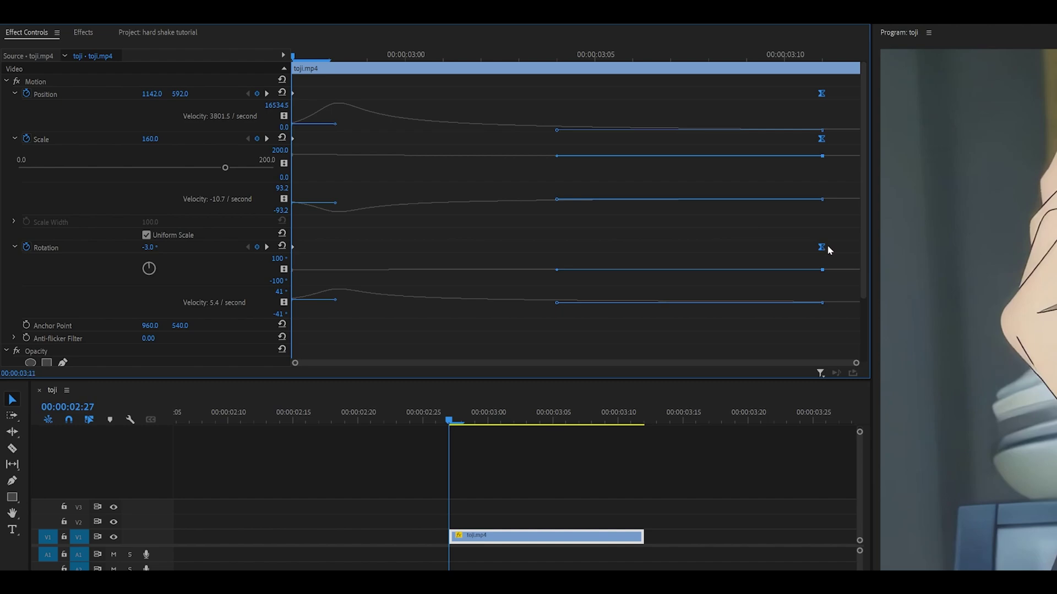
Step: Preview the shake, then nest toji.mp4 into a sequence with the default name
click(843, 246)
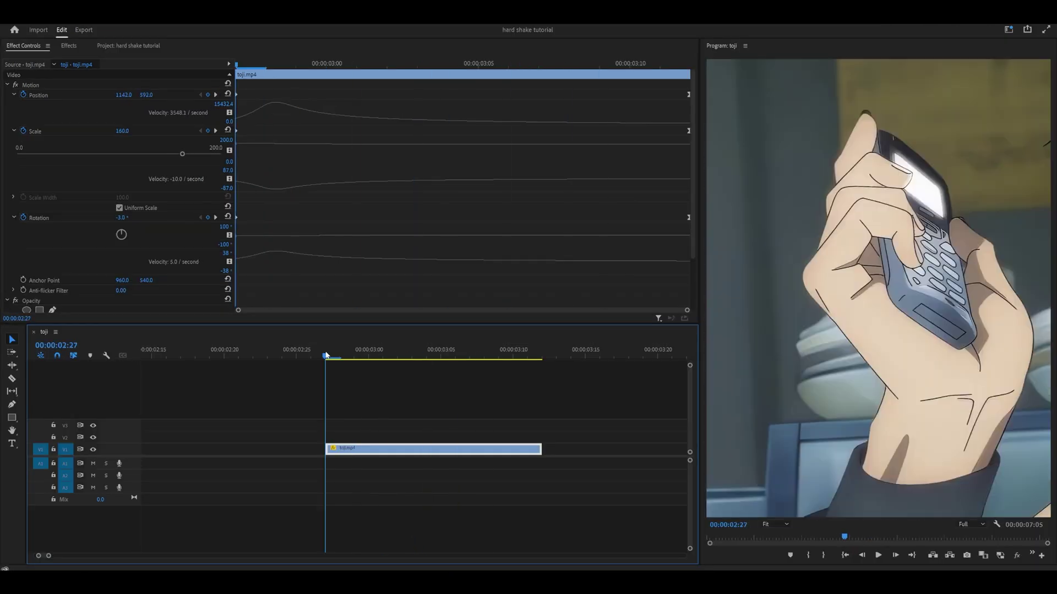
key(space)
key(space)
right_click(391, 449)
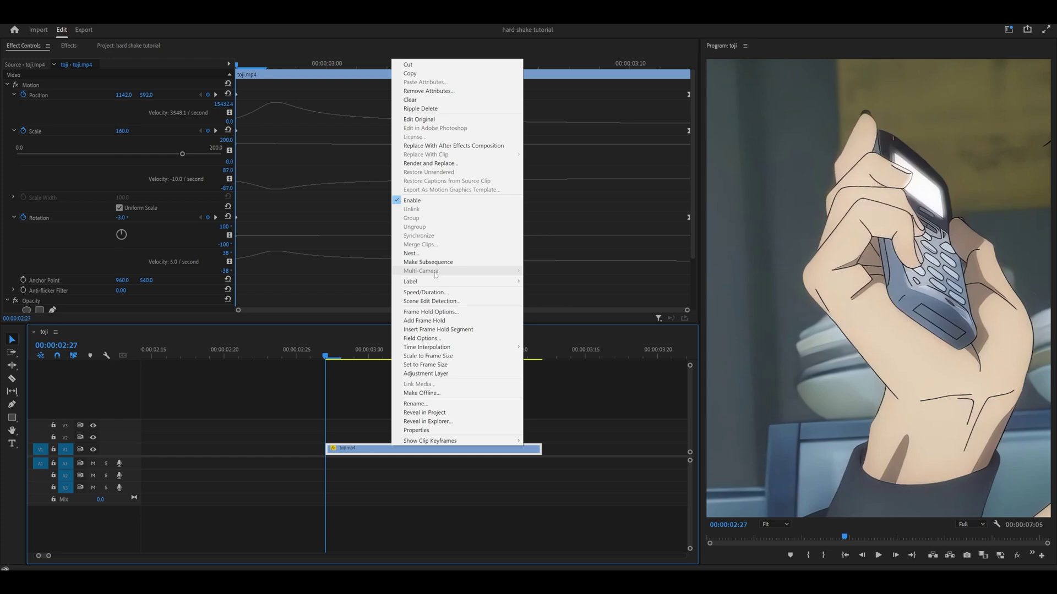
click(412, 254)
click(503, 299)
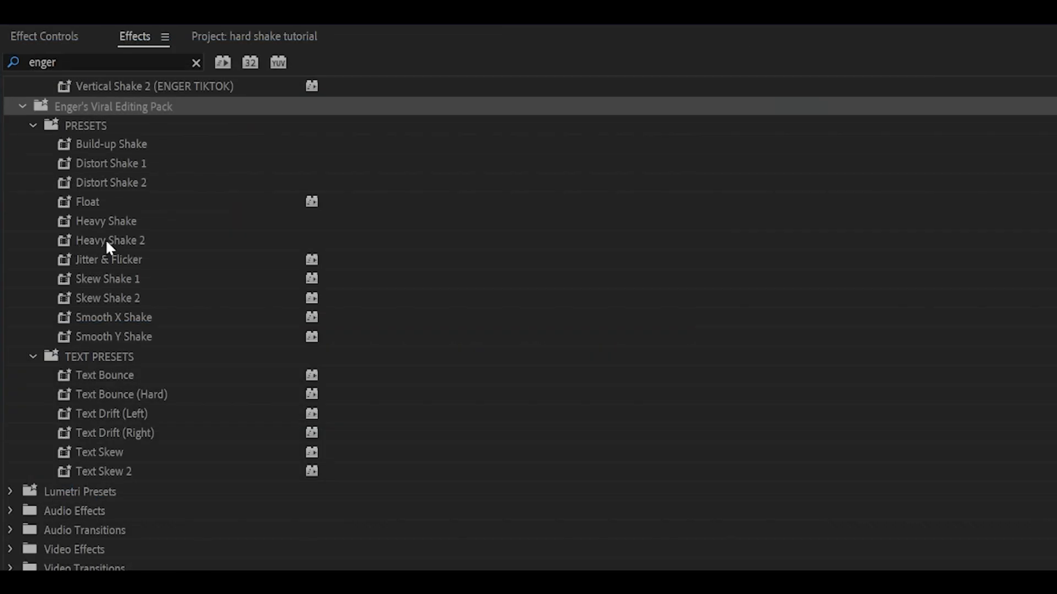
Step: Apply the Heavy Shake 2 preset and the Distort > Transform effect to Nested Sequence 06
drag(84, 242, 365, 396)
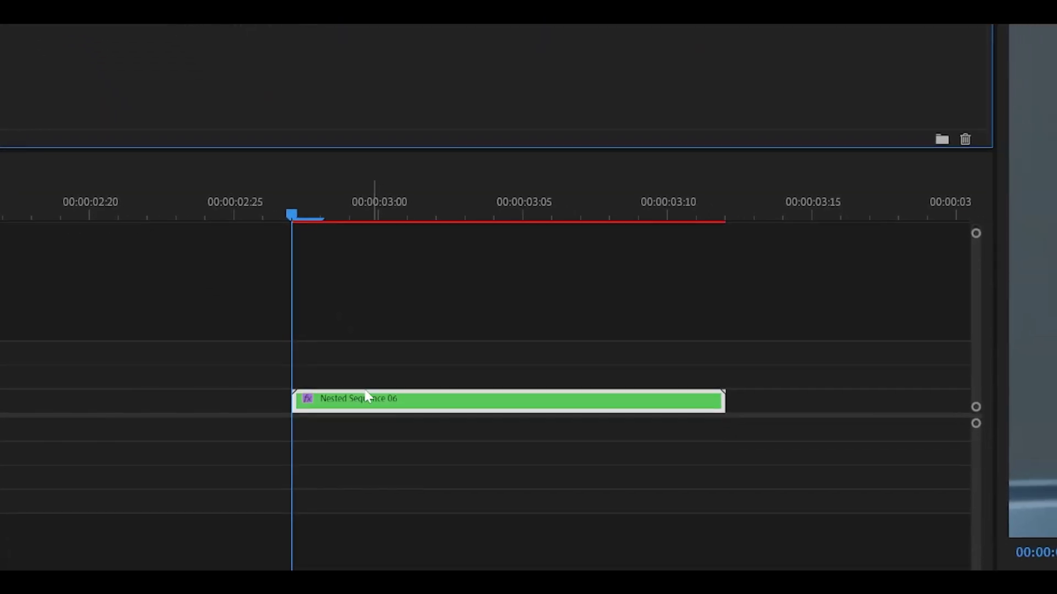
drag(259, 358, 386, 374)
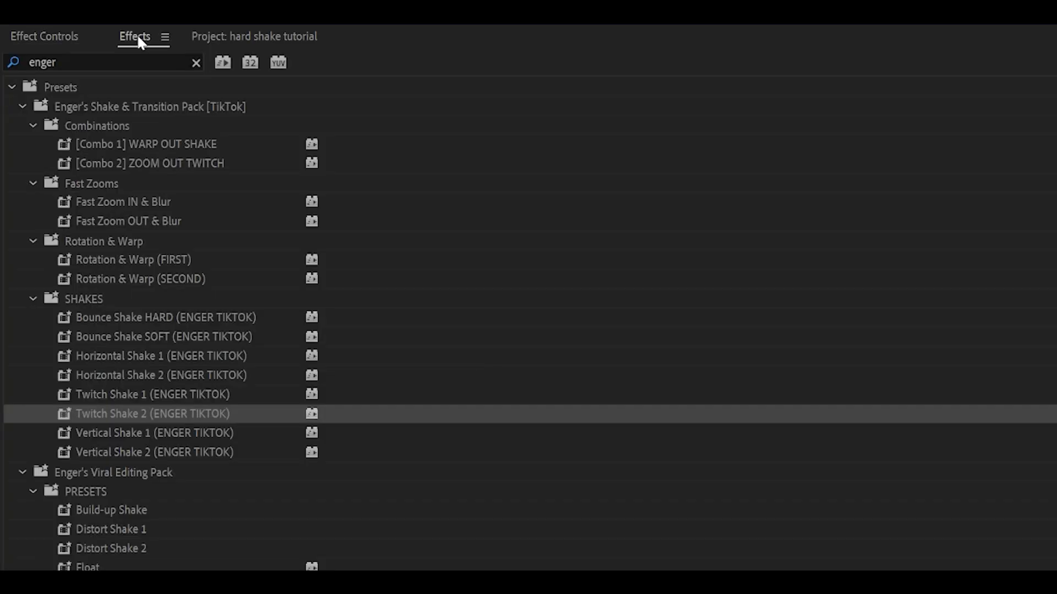
click(82, 62)
key(ctrl+a)
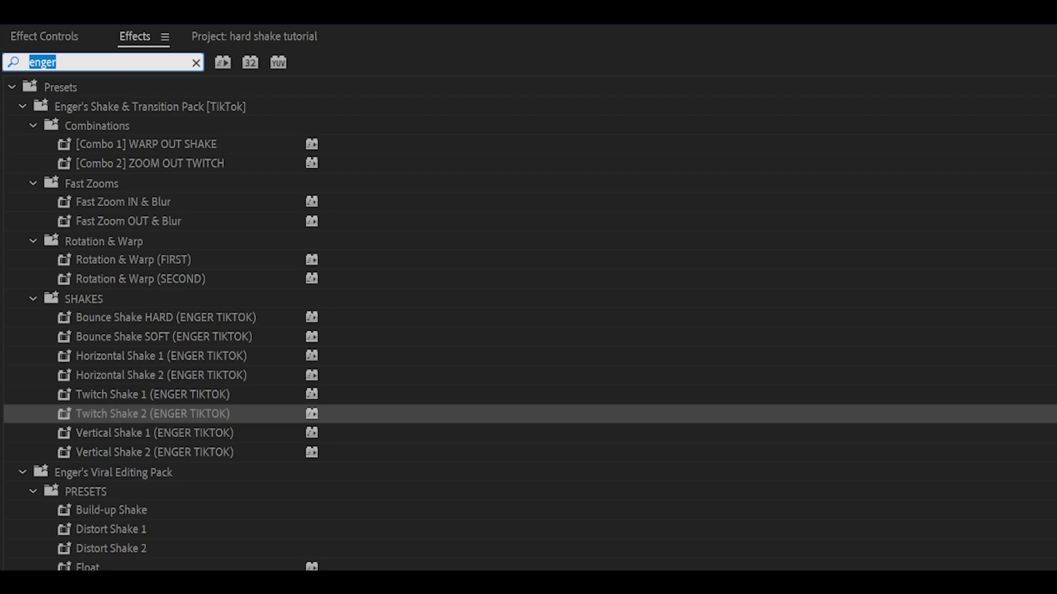
text(transform)
click(102, 244)
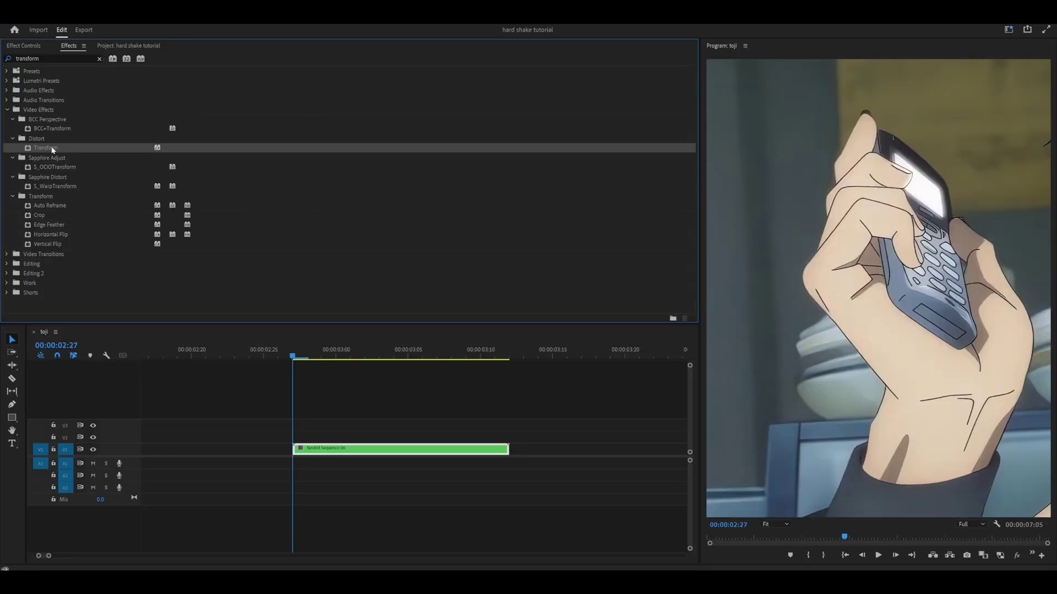
drag(54, 148, 327, 449)
Step: Keyframe the Transform Scale at 125 at the nested clip's start
click(23, 45)
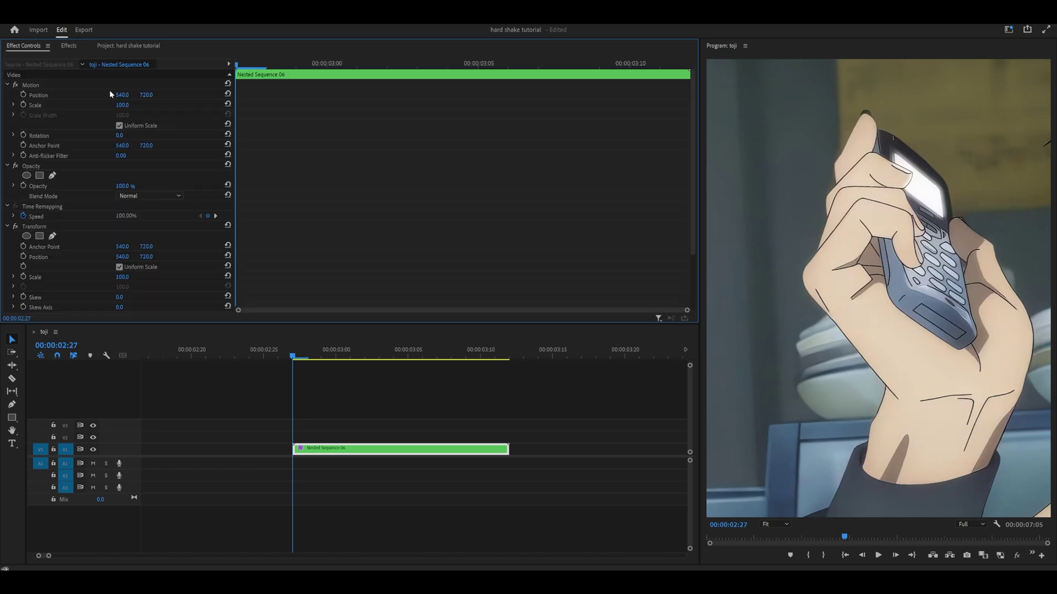
scroll(276, 187, down, 5)
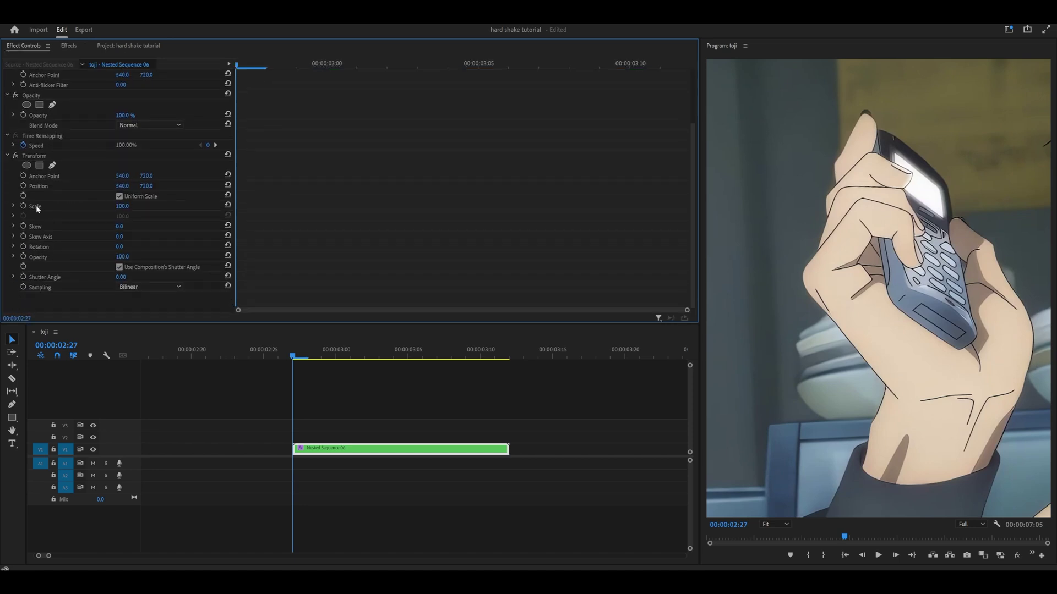
click(23, 206)
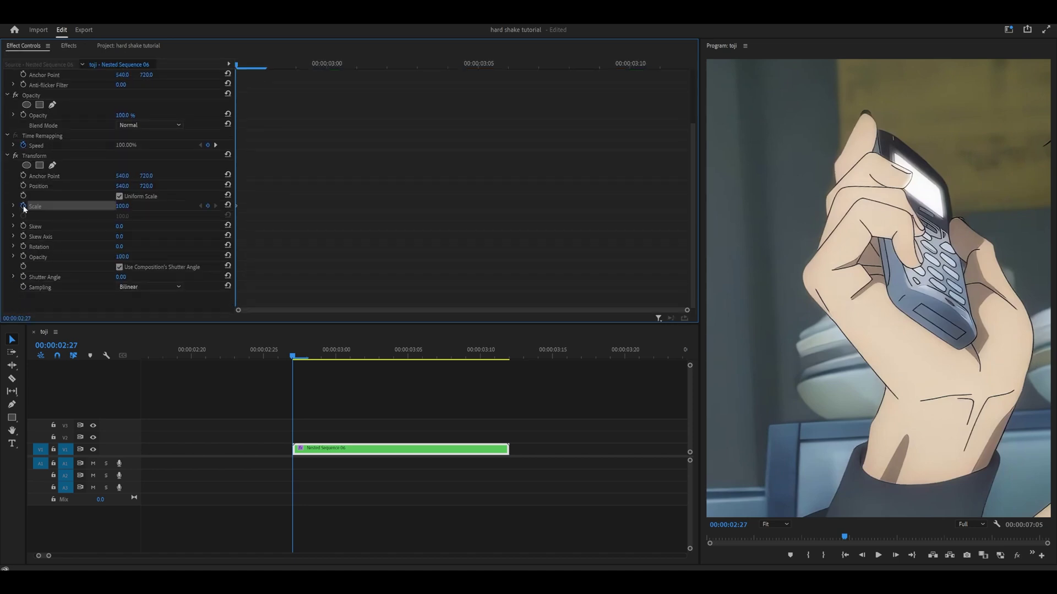
click(135, 207)
text(125)
key(Return)
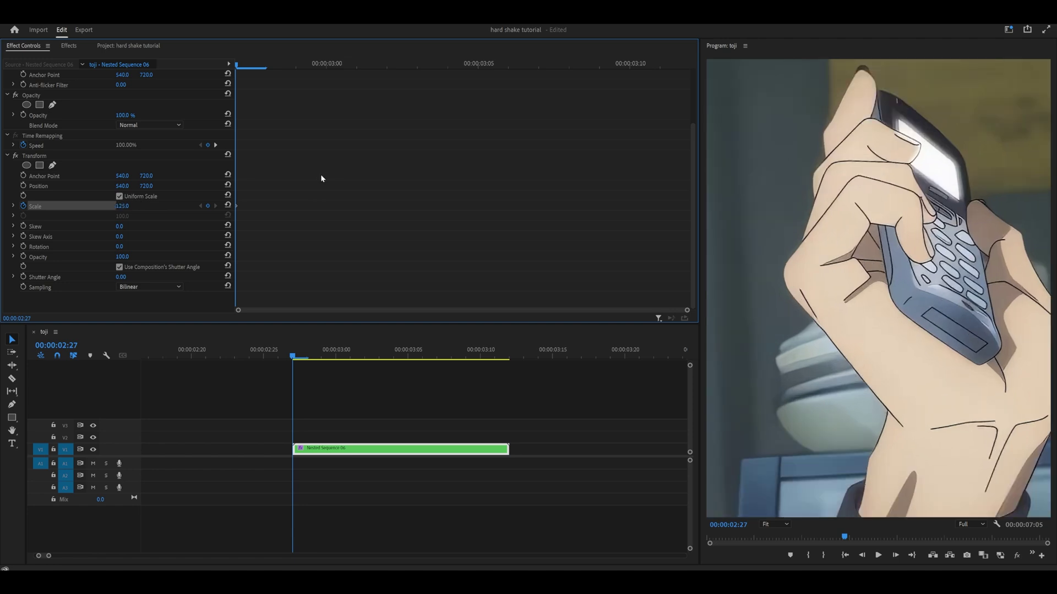
Step: Bring Transform Scale back to 100 at 00:00:03:11 and ease its velocity curve
drag(293, 356, 498, 357)
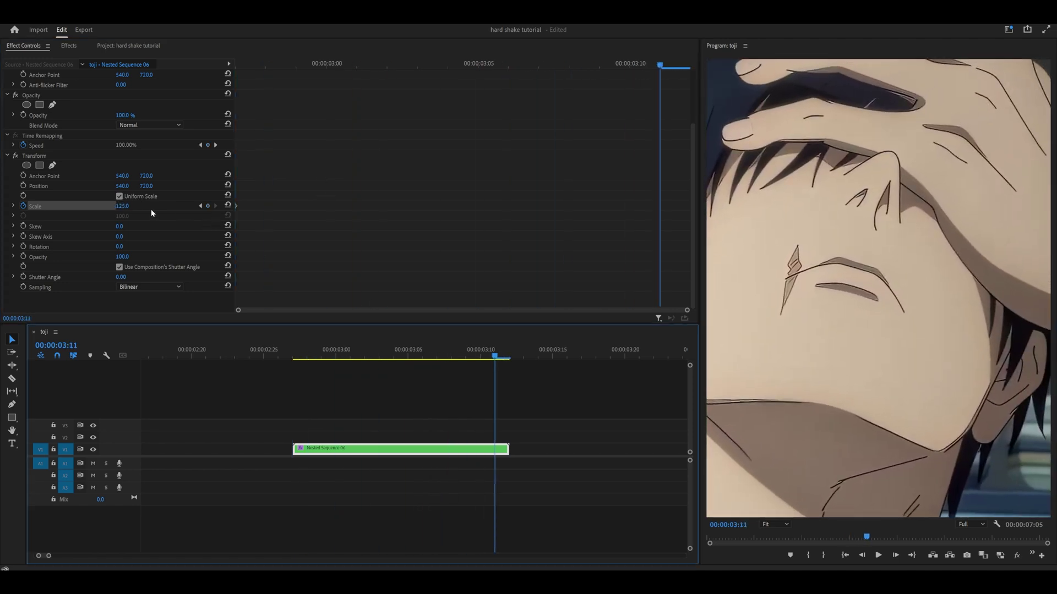
drag(126, 206, 113, 212)
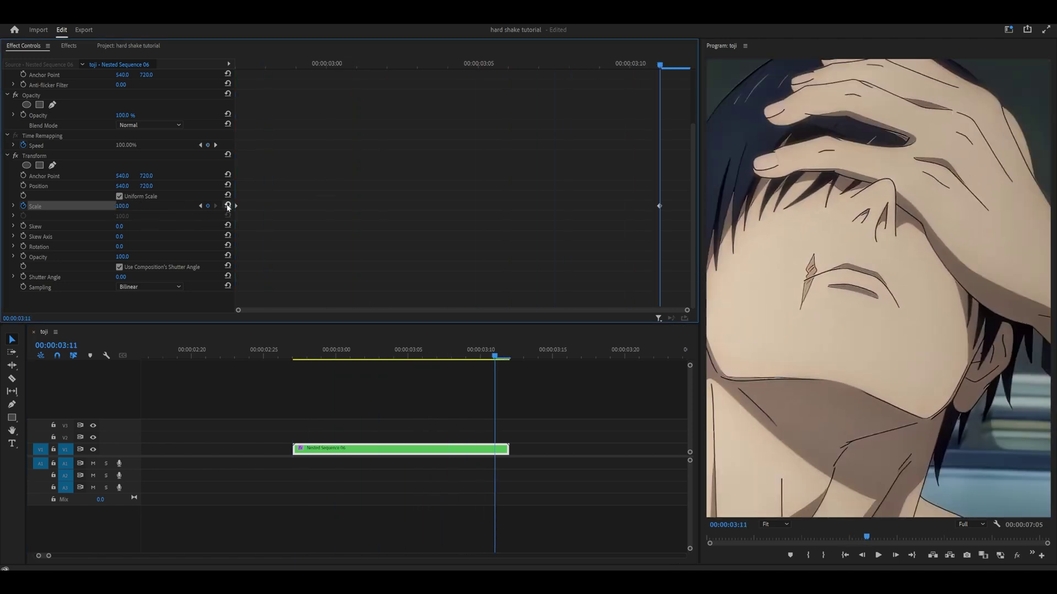
click(14, 207)
click(659, 207)
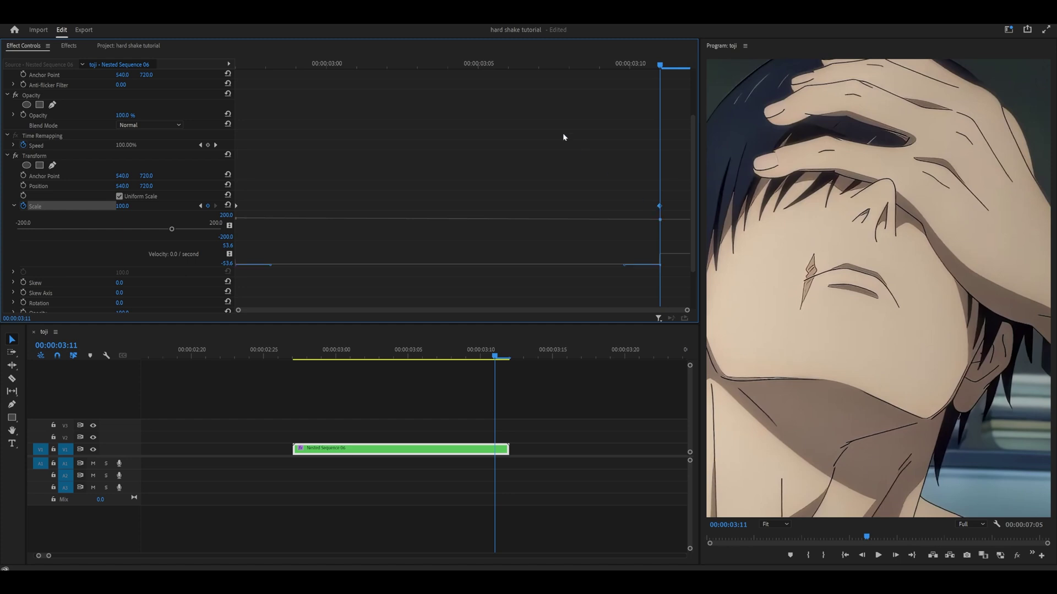
click(512, 66)
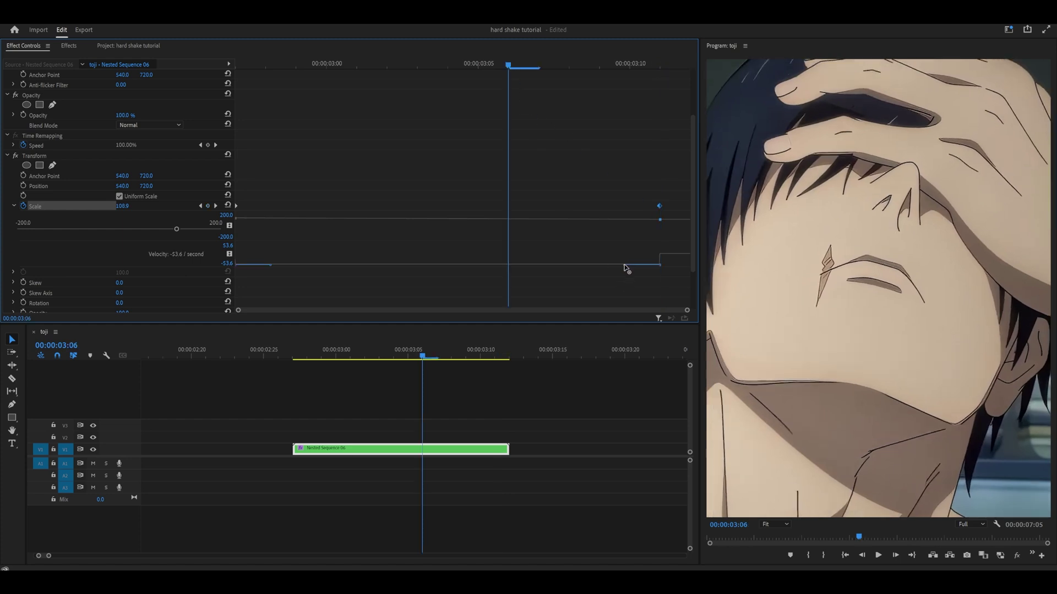
drag(628, 266, 415, 255)
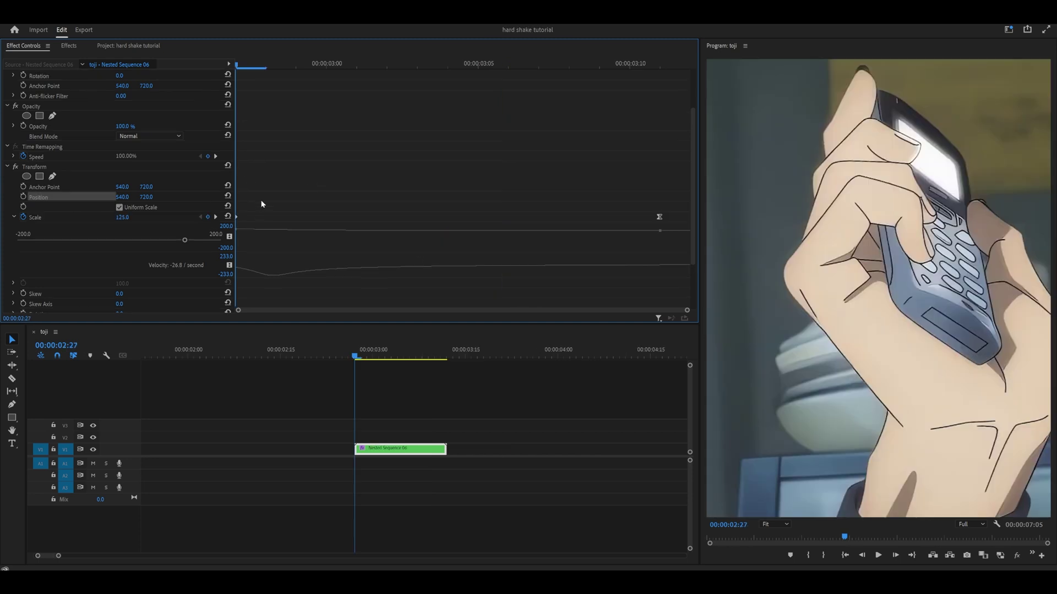
Step: Keyframe Transform Position with per-frame offsets, including 522, 689 at 00:00:02:28 and 02:29
click(22, 197)
mouse_move(146, 197)
mouse_down()
mouse_move(193, 197)
mouse_move(123, 197)
mouse_move(142, 197)
mouse_up()
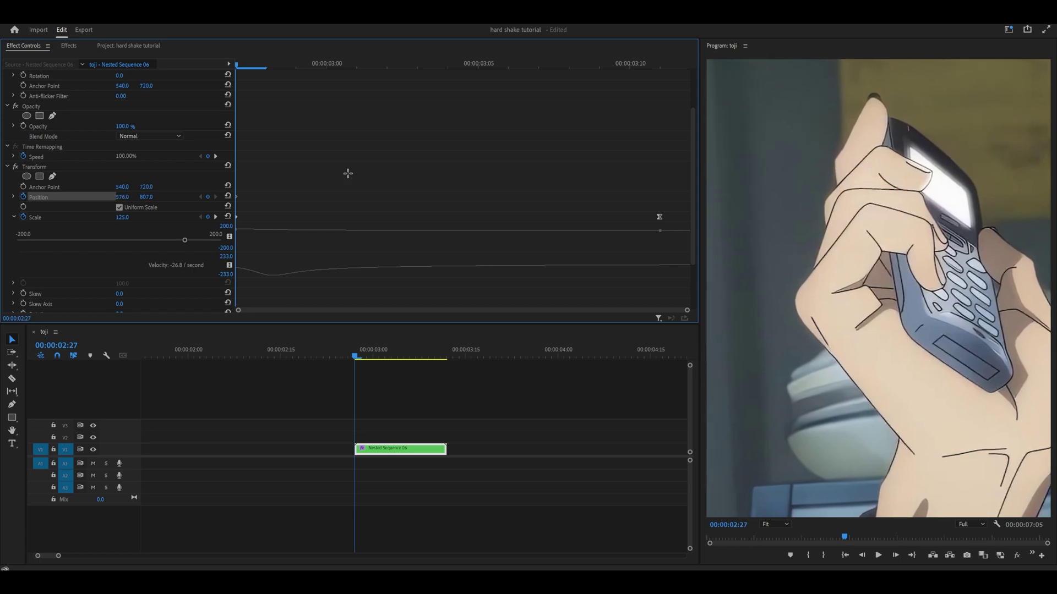
key(Right)
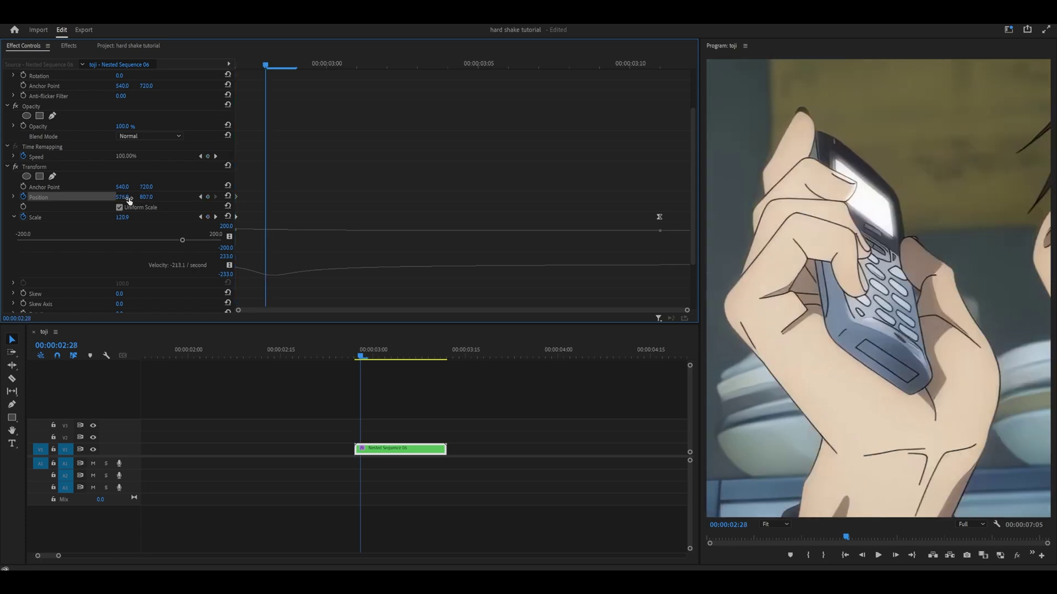
click(228, 197)
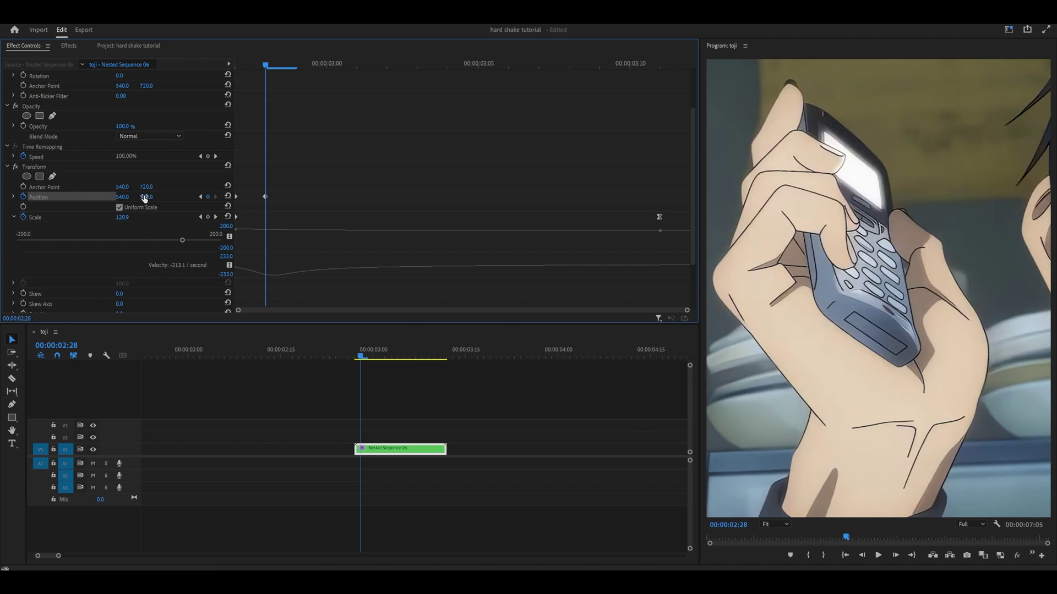
drag(146, 197, 119, 197)
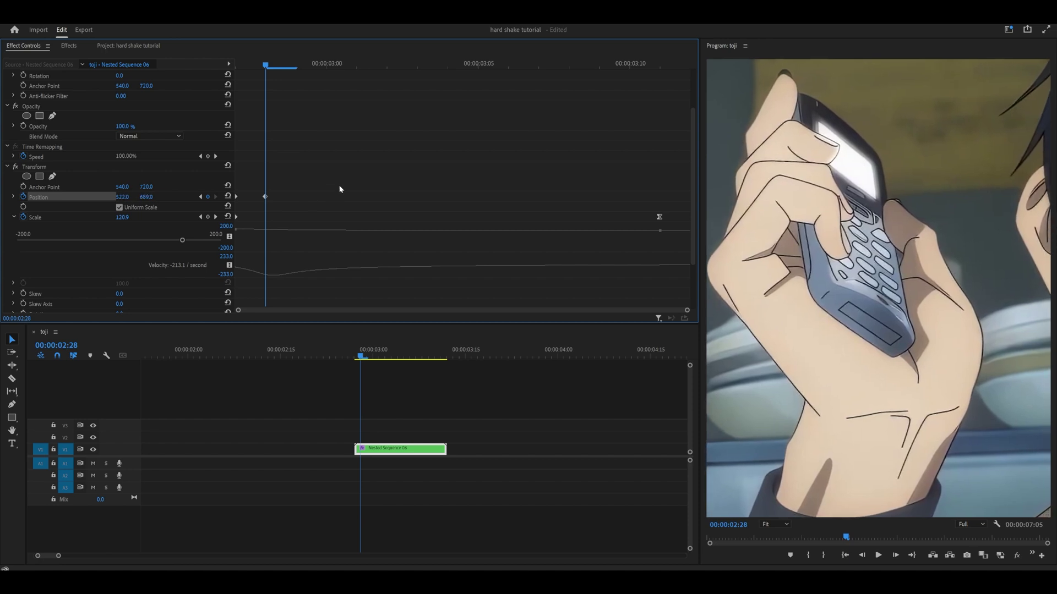
key(Right)
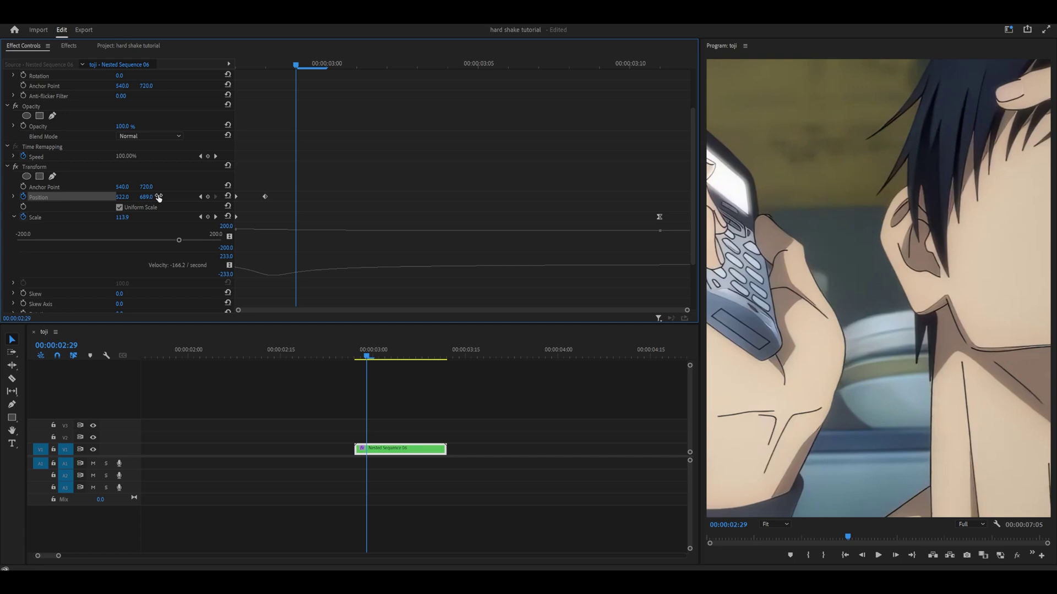
click(227, 196)
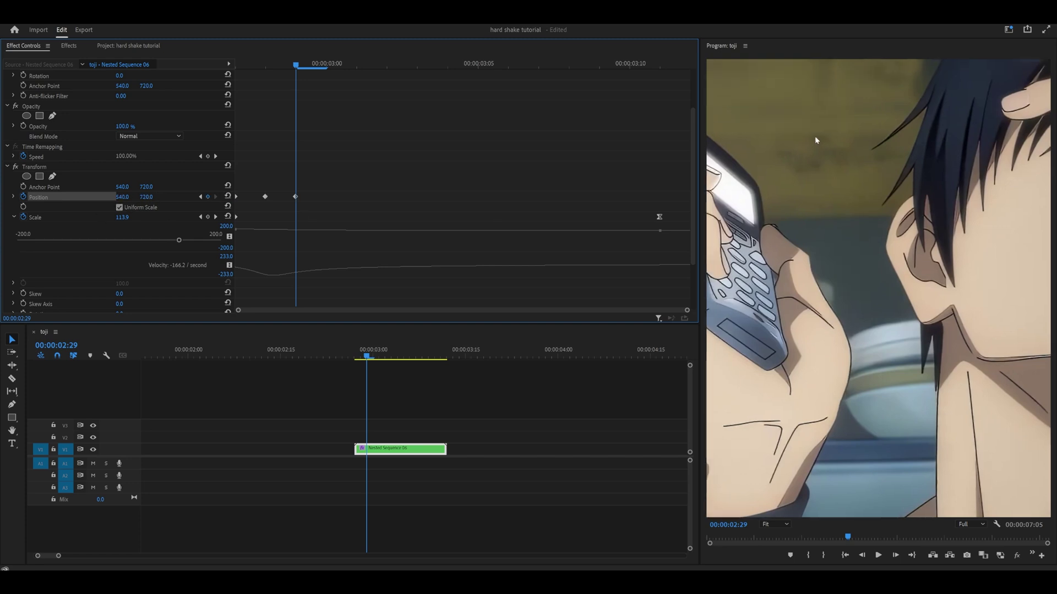
drag(154, 197, 215, 197)
drag(127, 197, 115, 197)
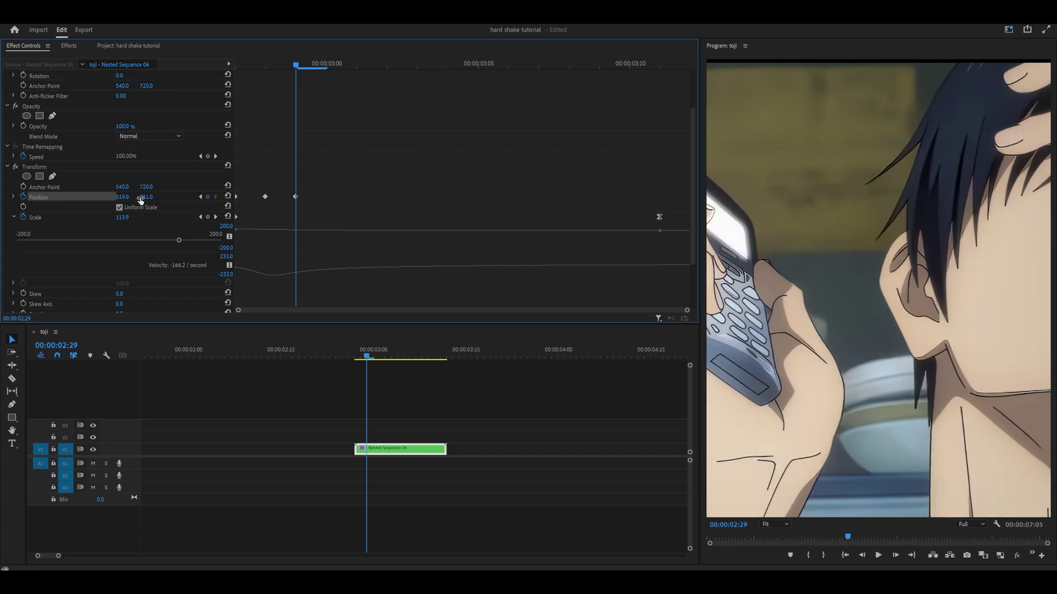
key(Right)
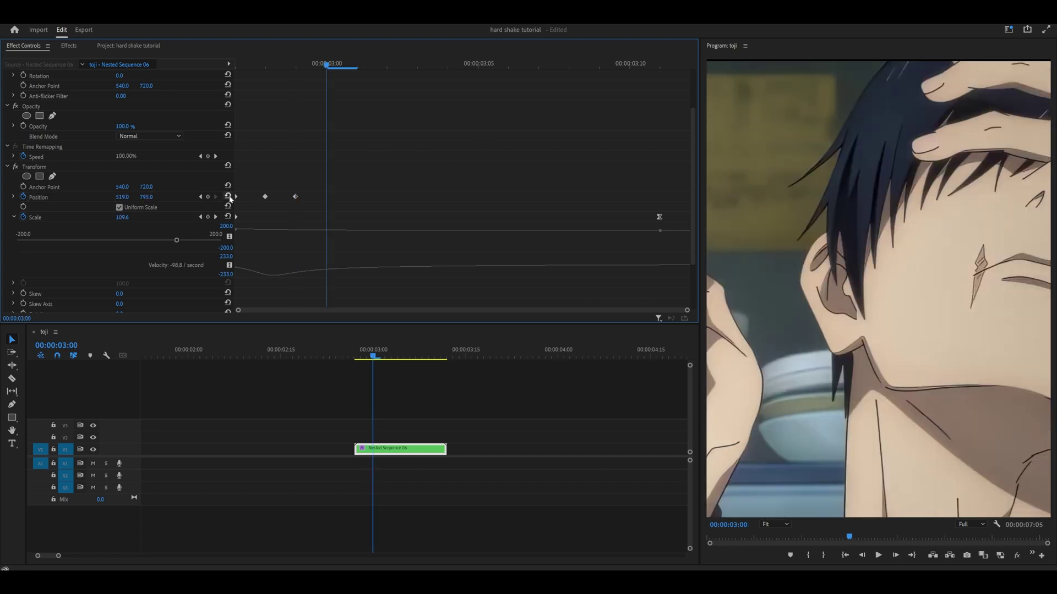
Step: Add offset Position keyframes (589, 720; 528, 766 at 03:01) and a centred 540, 720 at 03:03
mouse_move(146, 197)
mouse_down()
mouse_move(121, 197)
mouse_move(144, 197)
mouse_up()
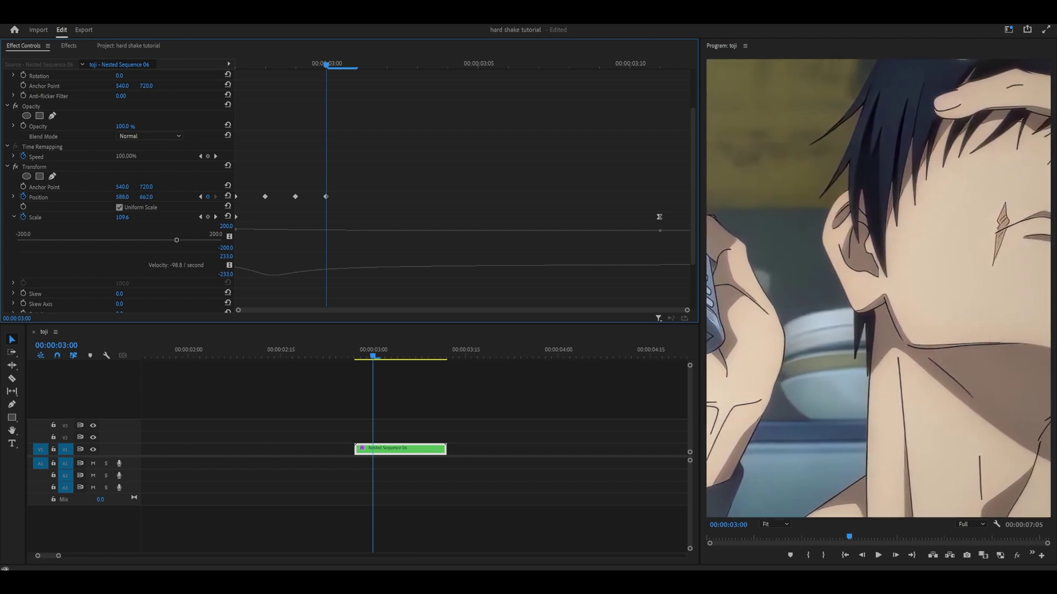
key(Right)
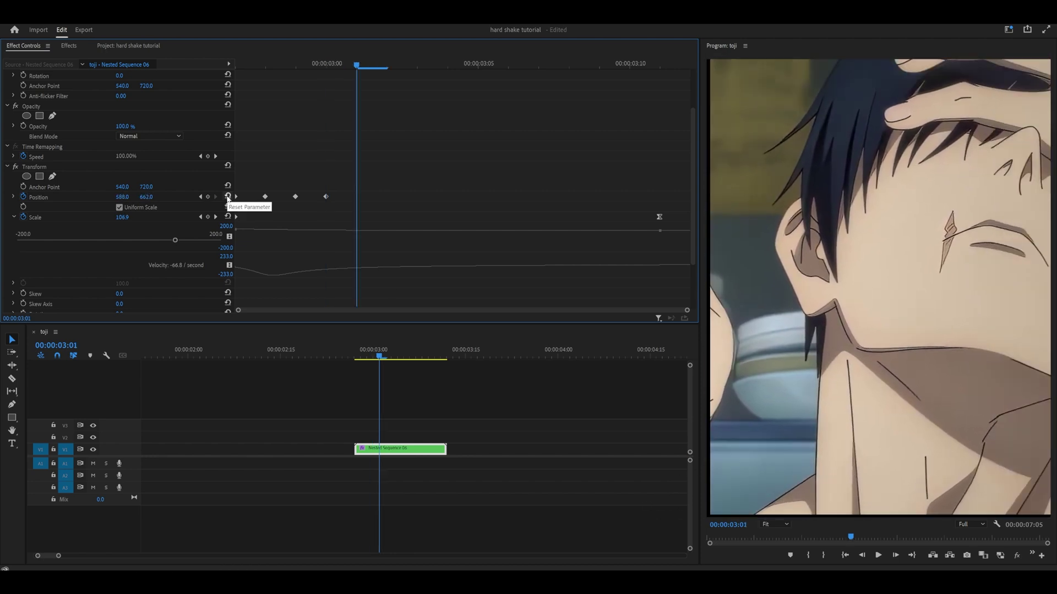
click(228, 197)
drag(147, 197, 121, 198)
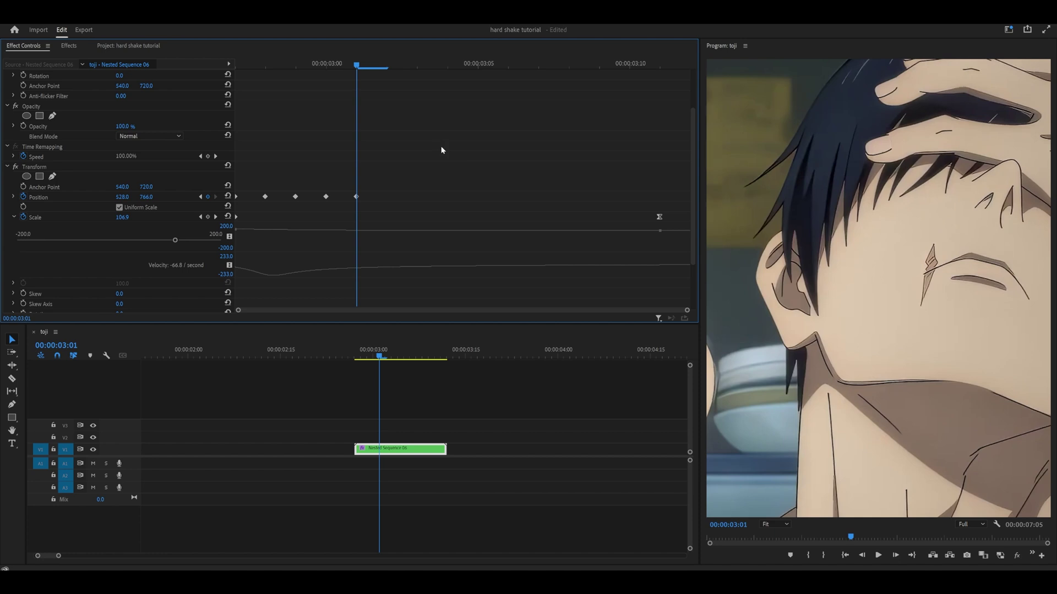
key(Right)
key(Right)
key(Right)
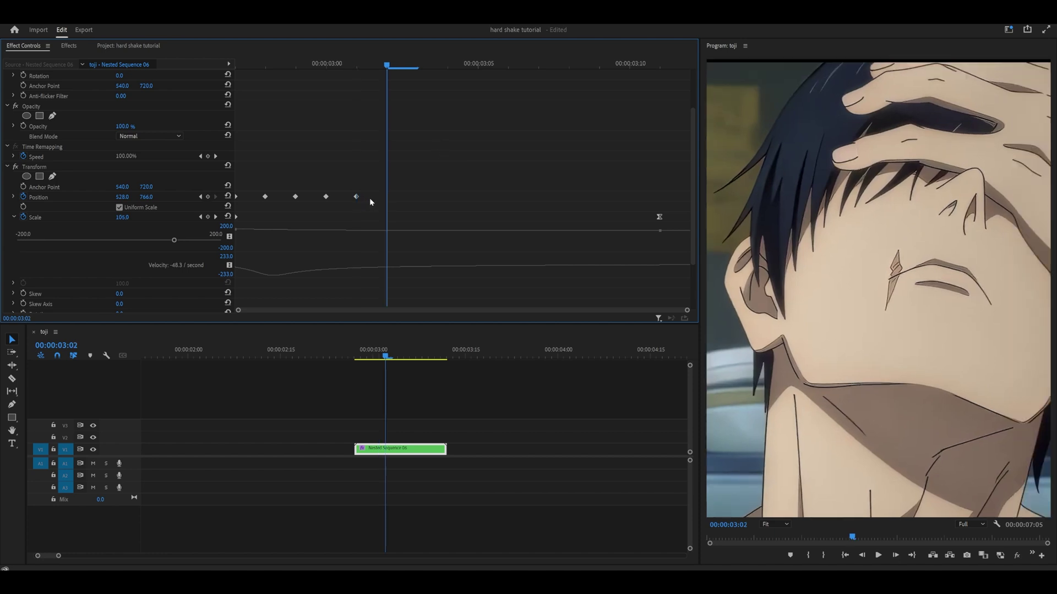
key(Left)
key(Left)
key(Left)
key(Right)
key(Right)
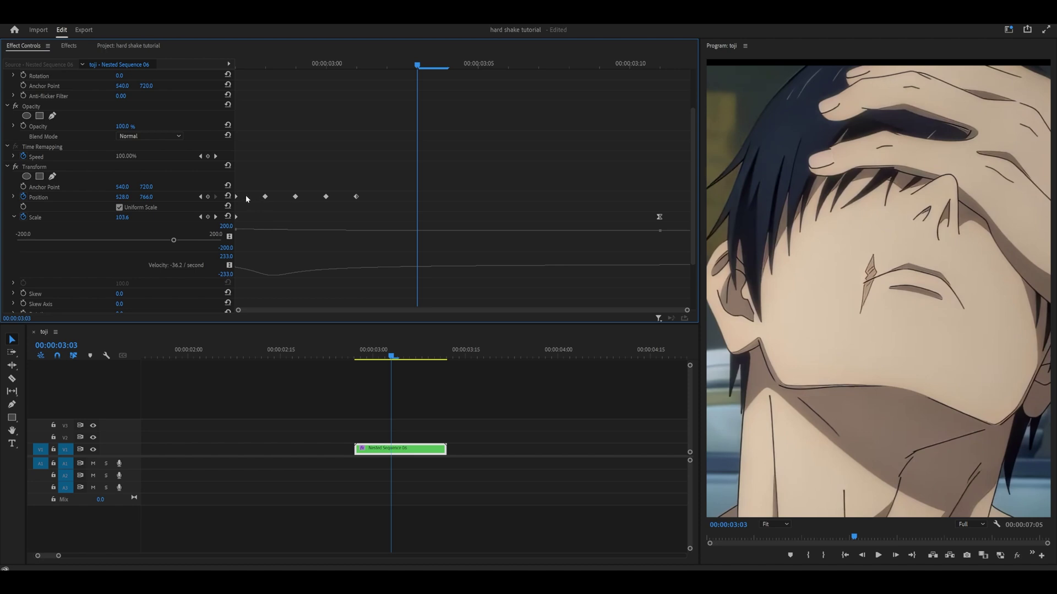
click(228, 196)
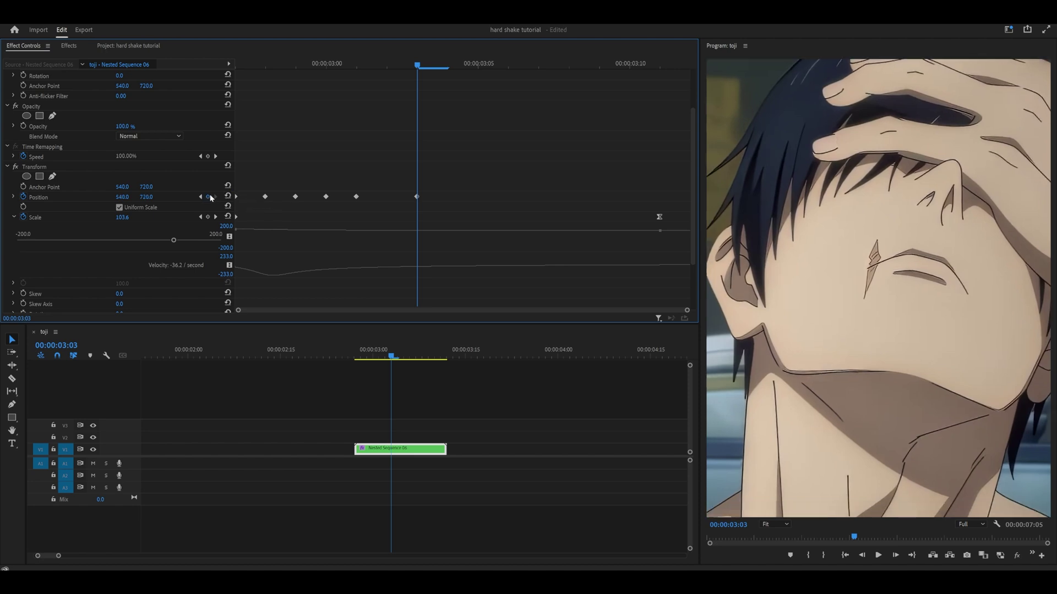
Step: Set the five Position shake keyframes to Ease In interpolation and step through frames to preview the eased shake
drag(448, 183, 259, 207)
right_click(265, 198)
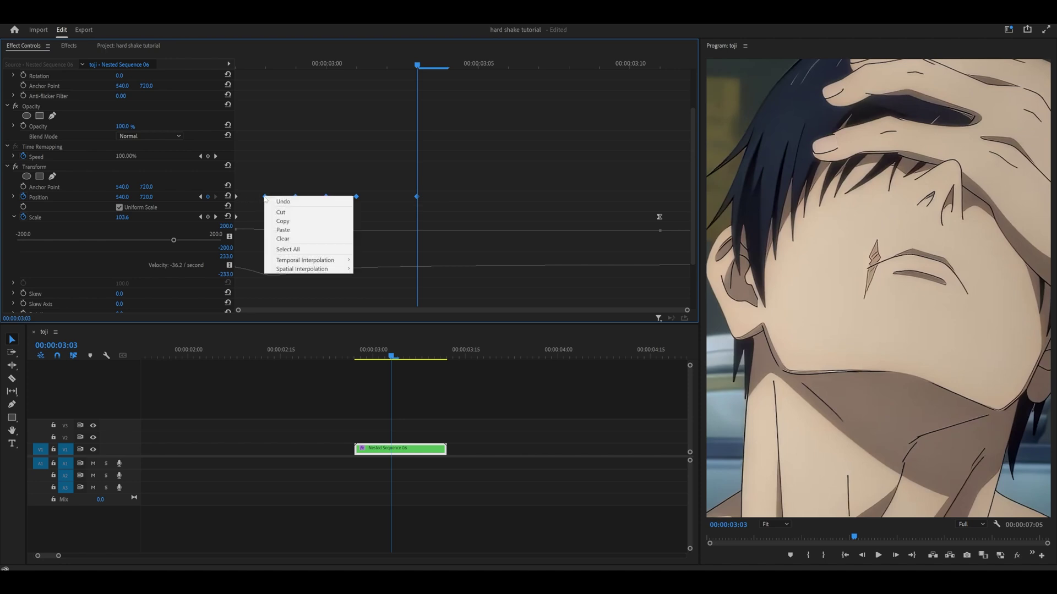
mouse_move(291, 263)
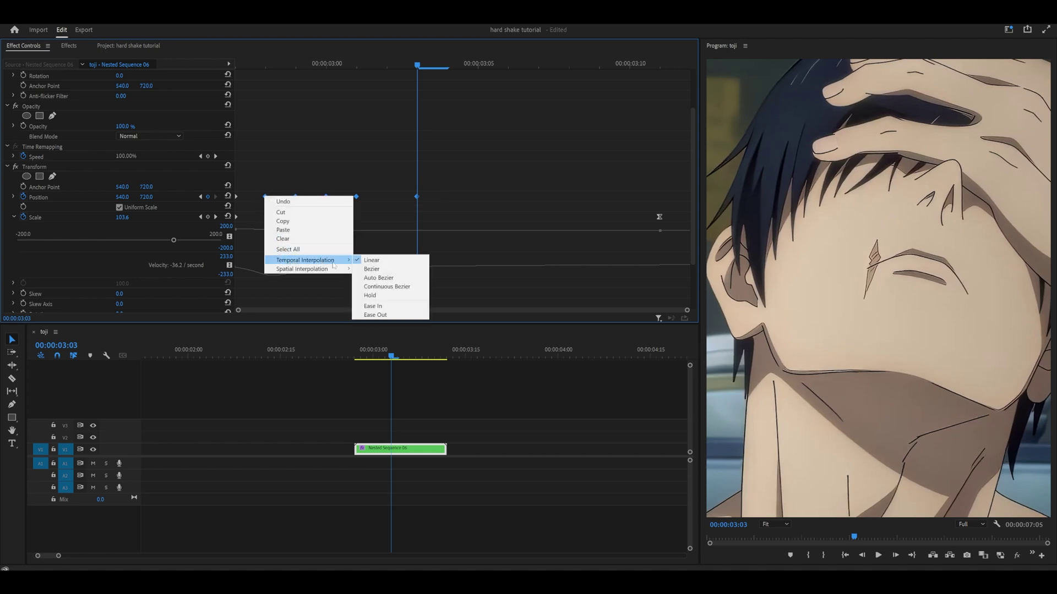
click(373, 306)
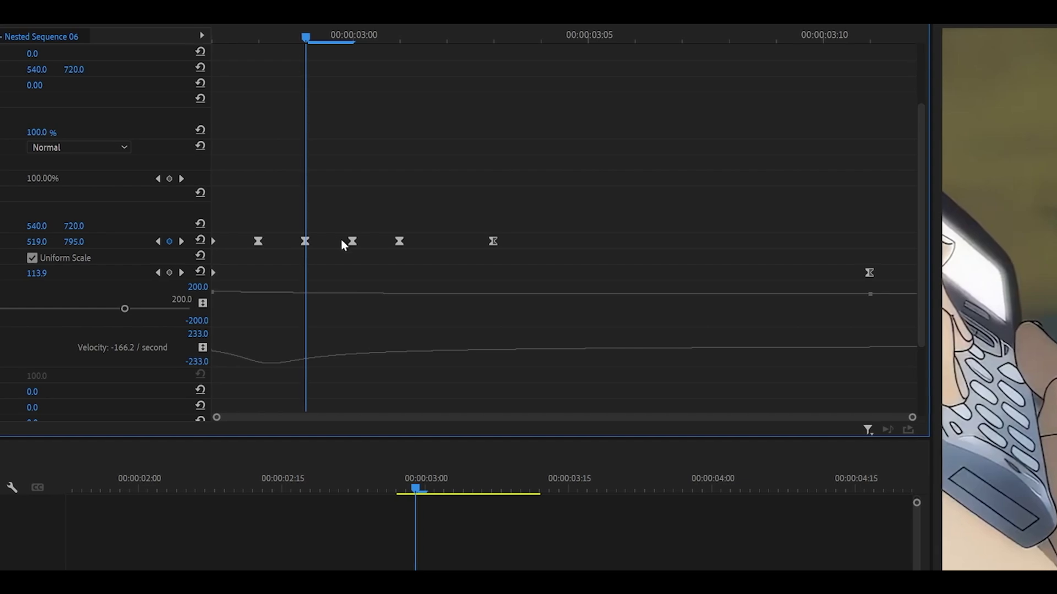
key(Left)
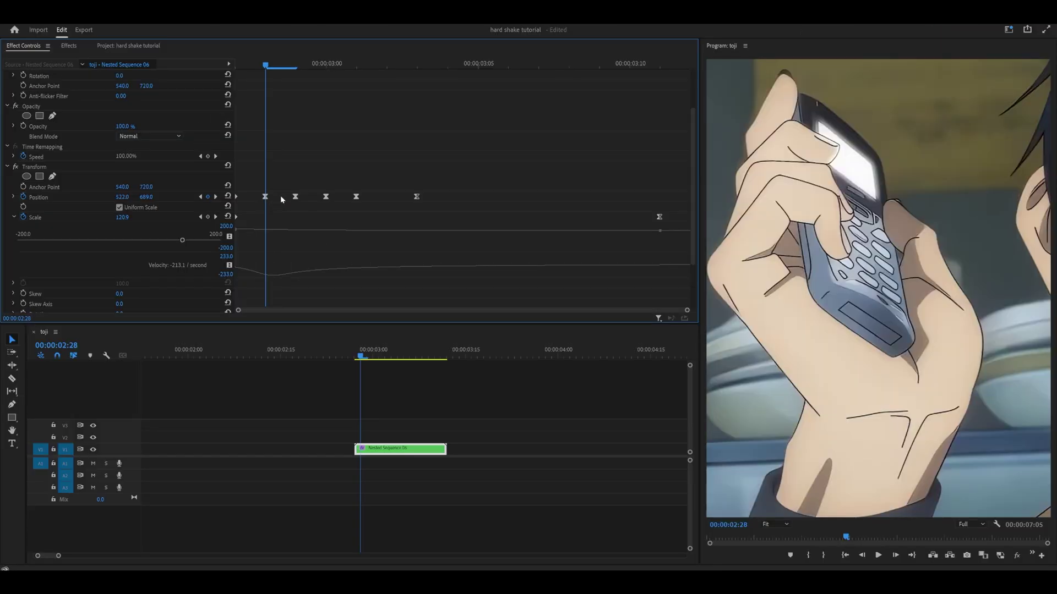
key(Right)
key(Right)
key(Right)
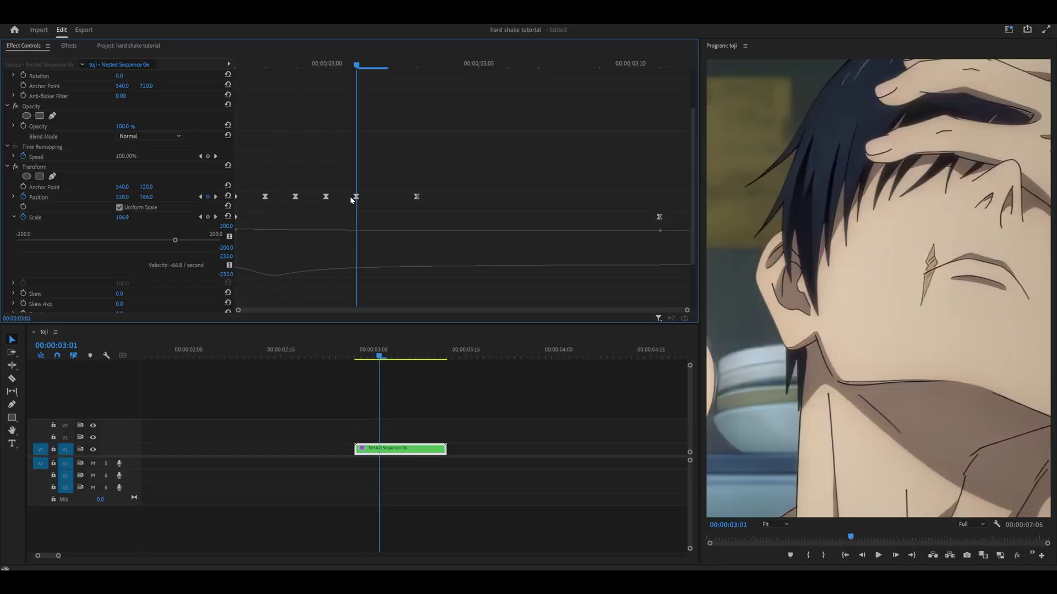
key(Left)
key(Left)
key(Left)
scroll(374, 197, down, 4)
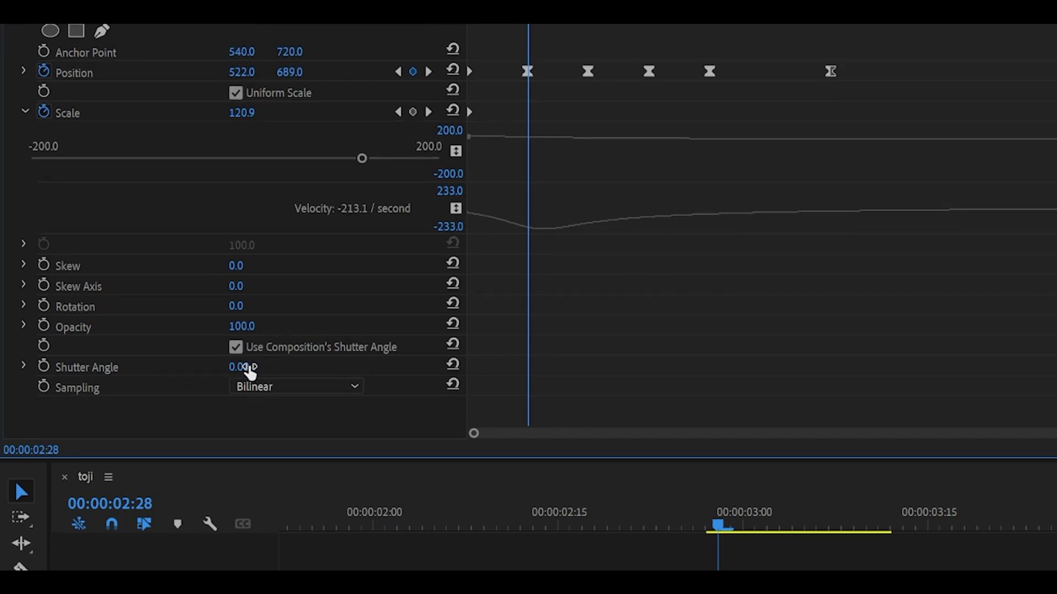
Step: Raise the Transform Shutter Angle to 360.00 and scrub from 02:27 to preview the motion blur
drag(250, 371, 449, 371)
click(710, 521)
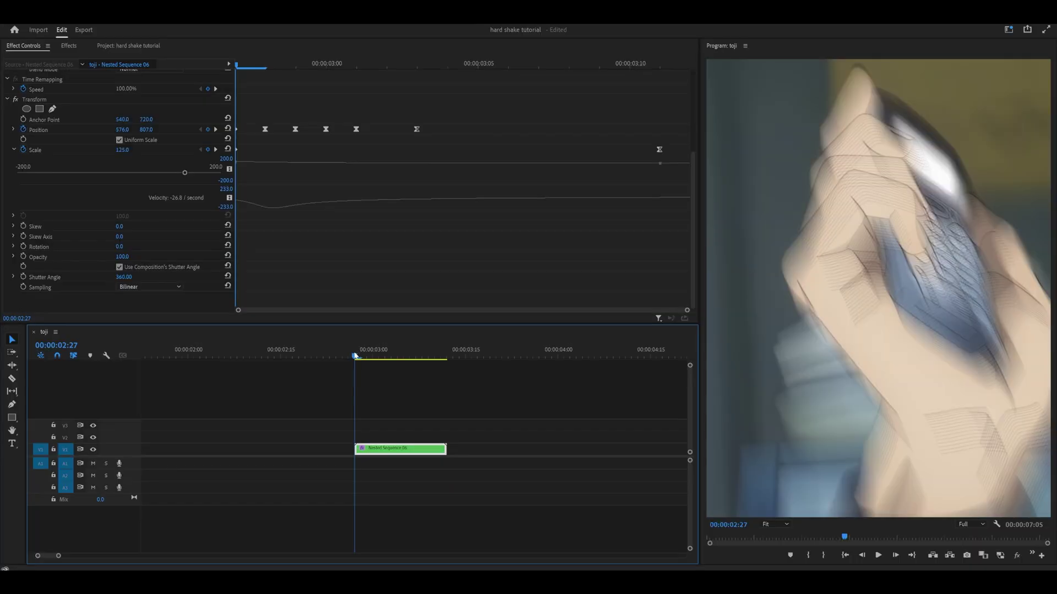
mouse_move(355, 356)
mouse_down()
mouse_move(429, 356)
mouse_move(353, 356)
mouse_move(398, 357)
mouse_move(362, 357)
mouse_up()
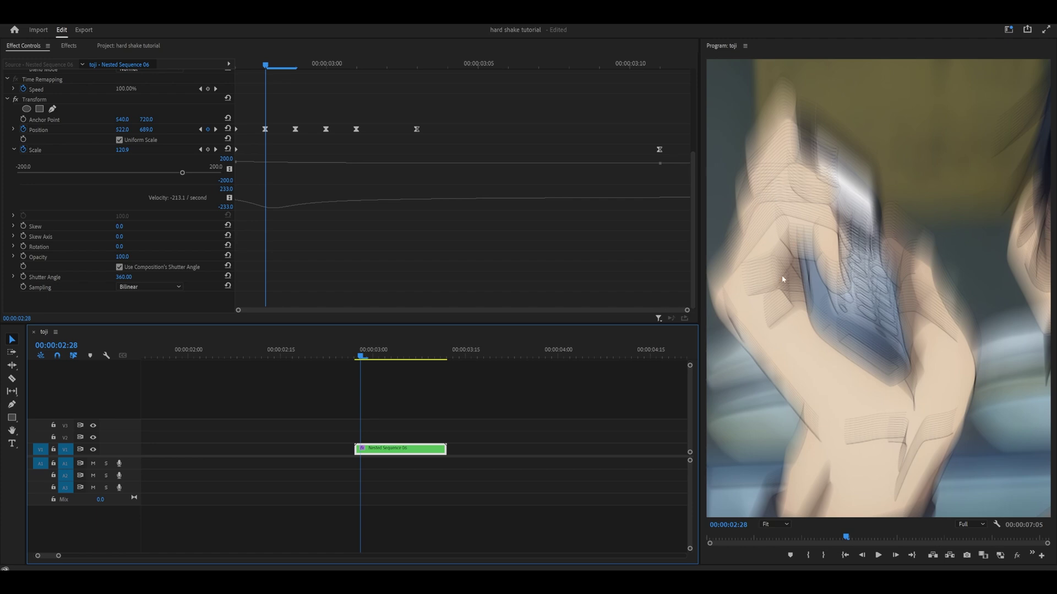
Step: Search the Effects library for 'camera blur' and apply Camera Blur to Nested Sequence 06
click(74, 48)
click(63, 58)
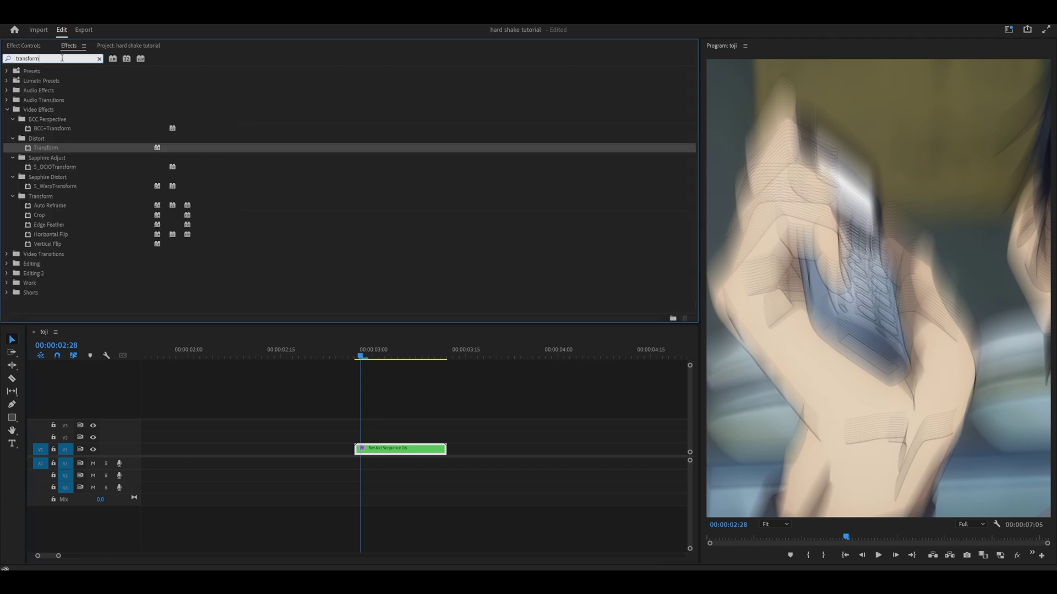
key(ctrl+a)
text(gaussian)
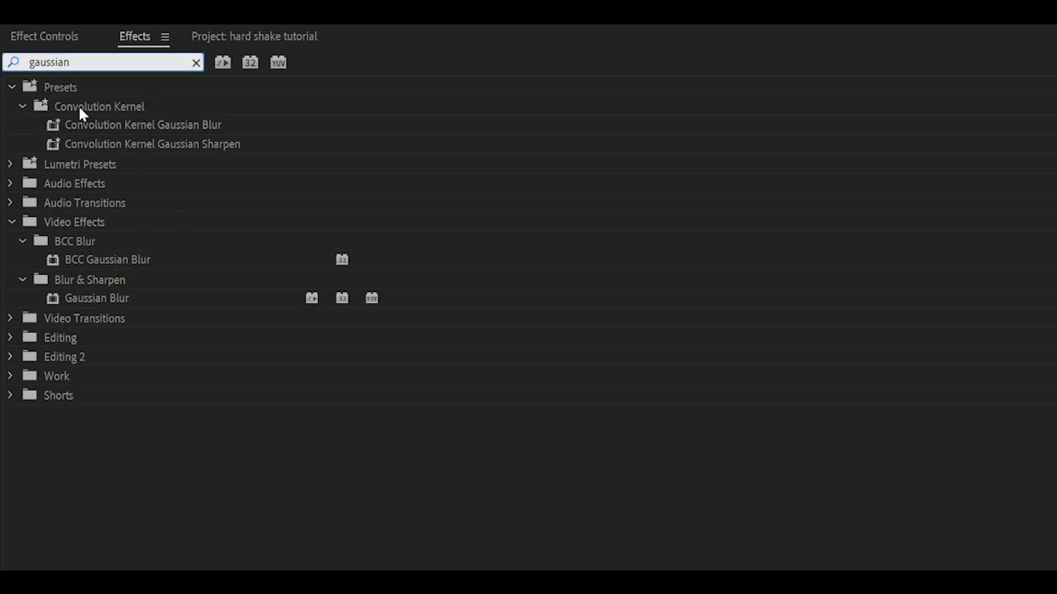
double_click(71, 60)
text(camera bl)
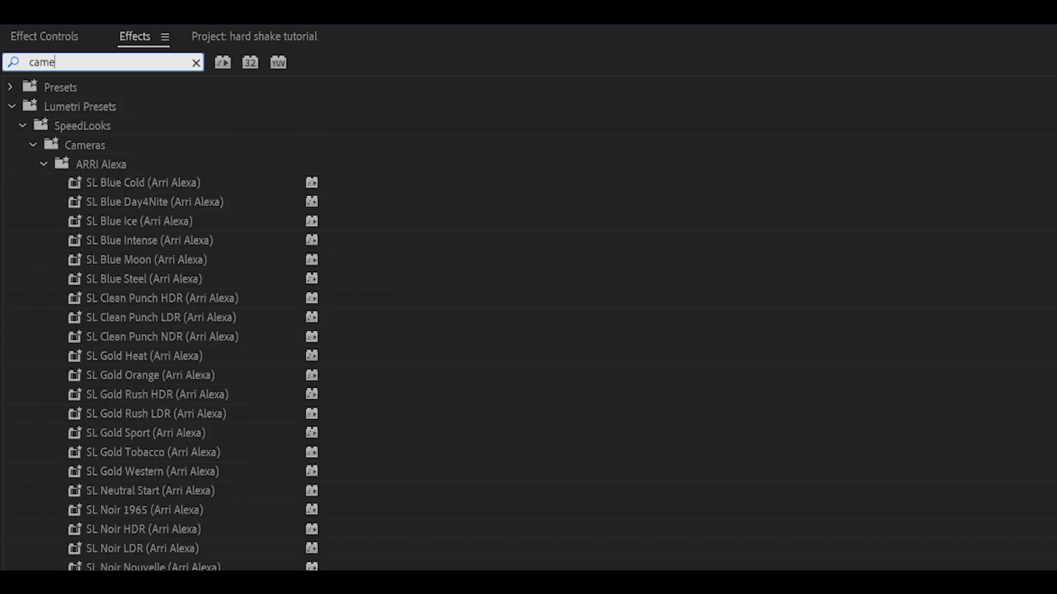
text(ur)
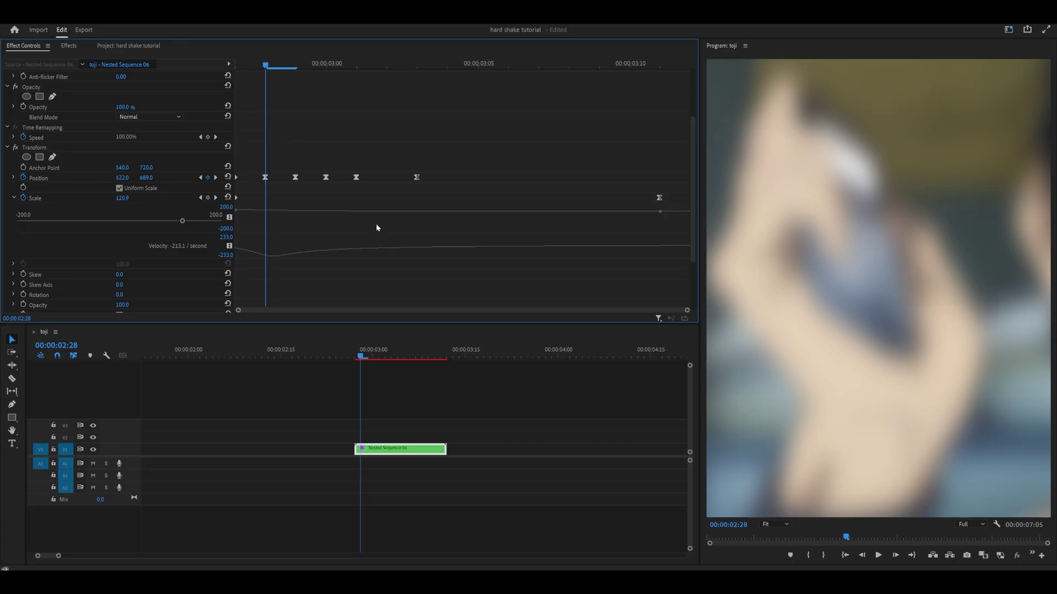
scroll(375, 223, down, 3)
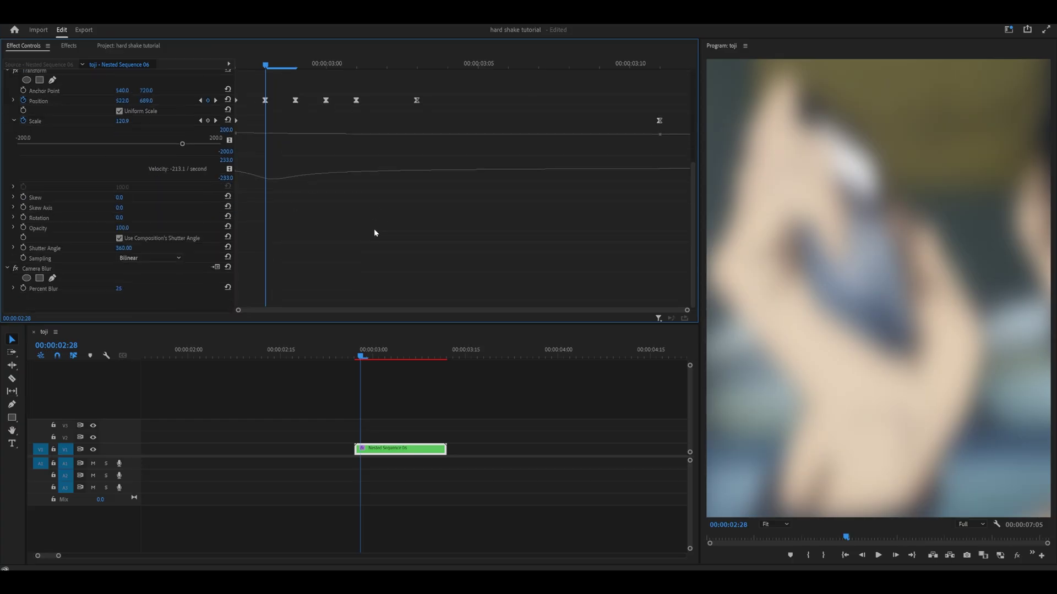
Step: Set Camera Blur's Percent Blur to 20 and add its first keyframe at 00:00:02:28
click(129, 286)
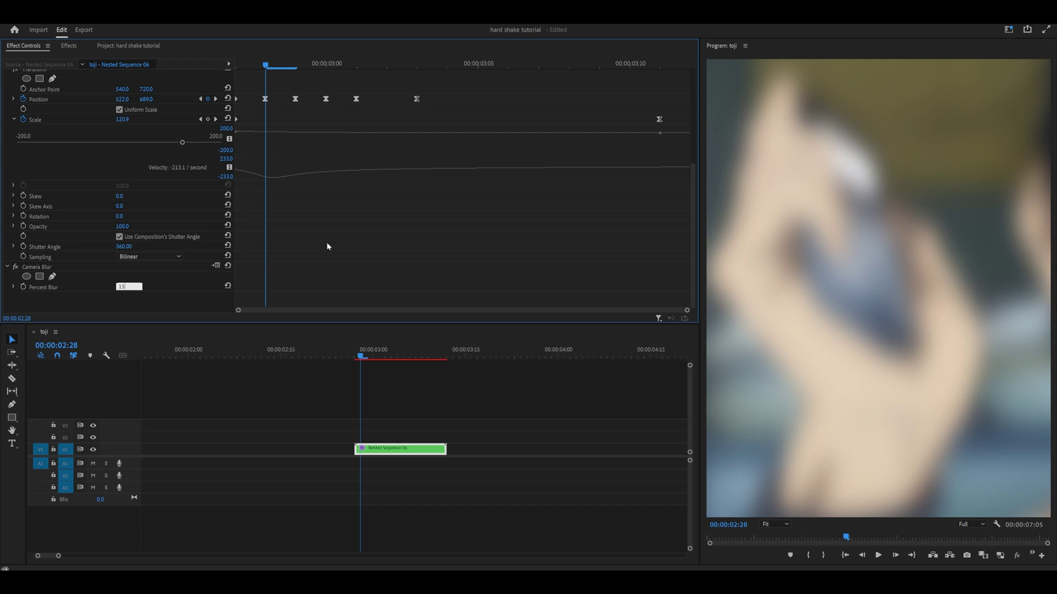
text(15)
key(Return)
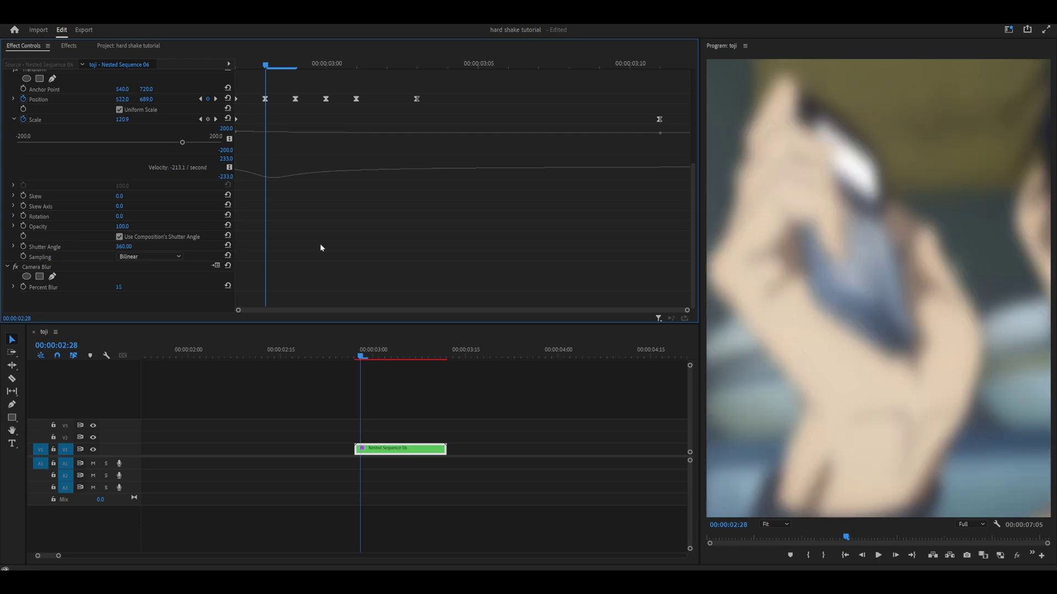
click(119, 287)
text(20)
key(Return)
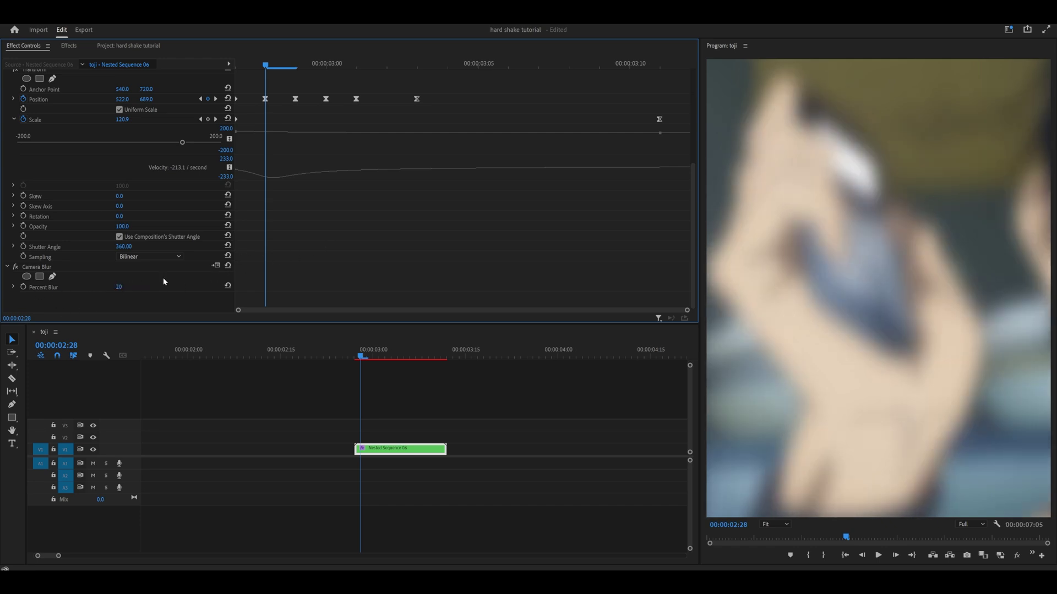
click(25, 287)
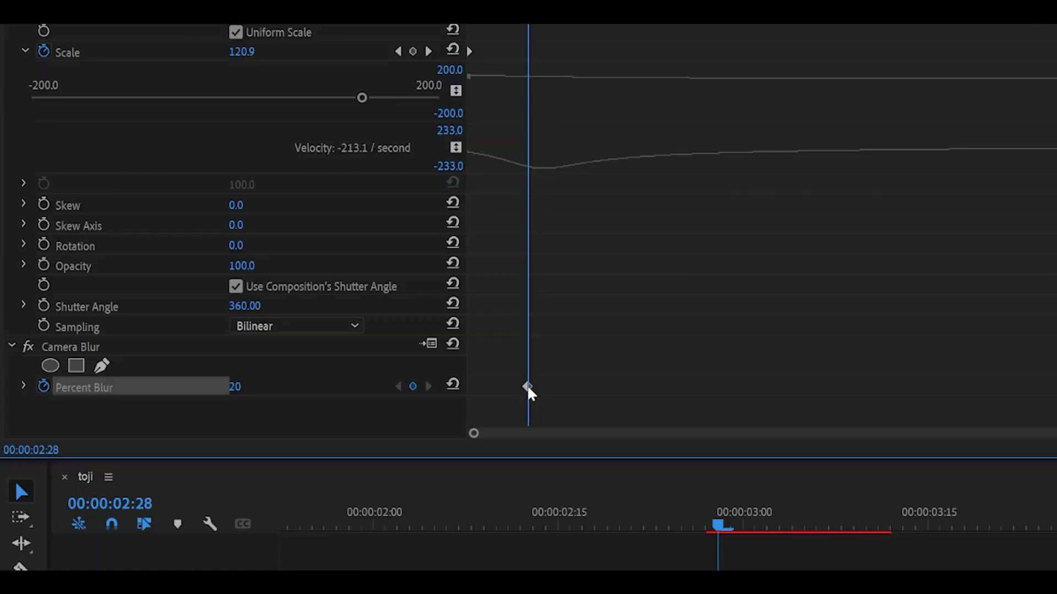
click(527, 387)
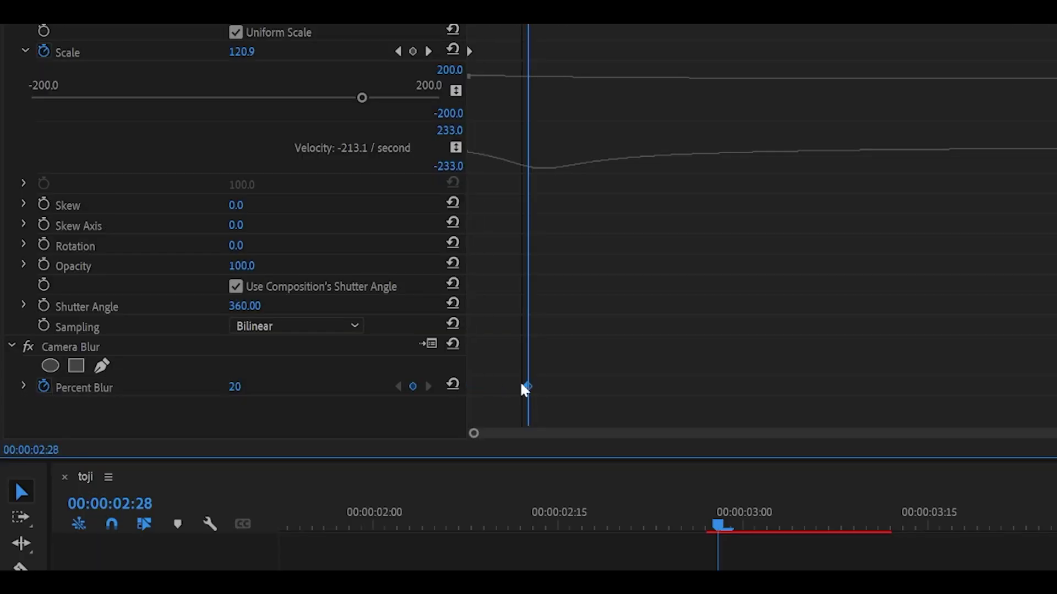
Step: Add a Percent Blur keyframe of 0 at 00:00:03:07 and expand its value graph
key(Left)
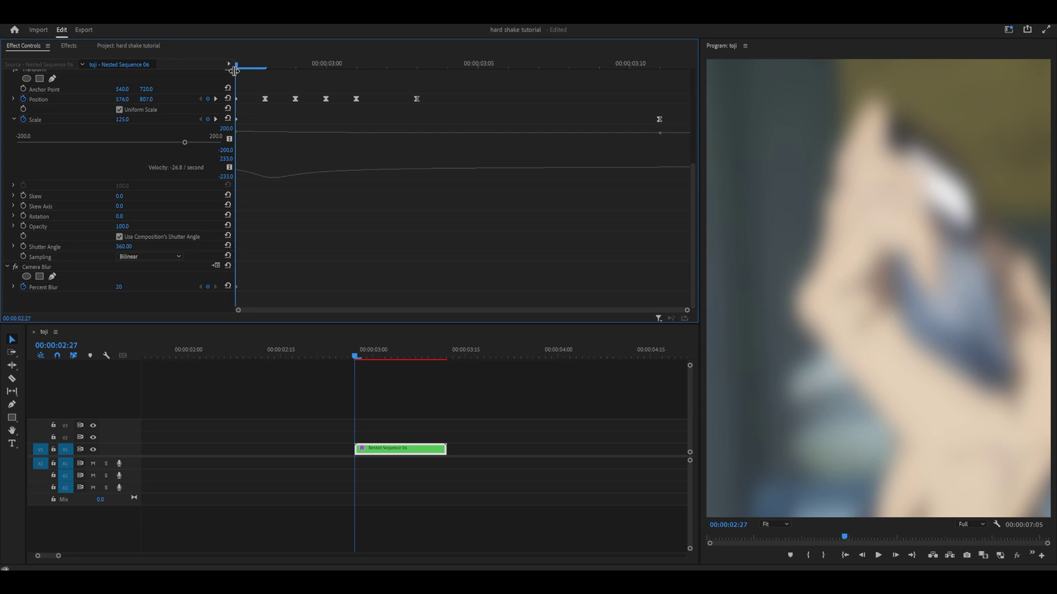
key(Right)
key(Right)
key(Right)
key(Right)
key(Right)
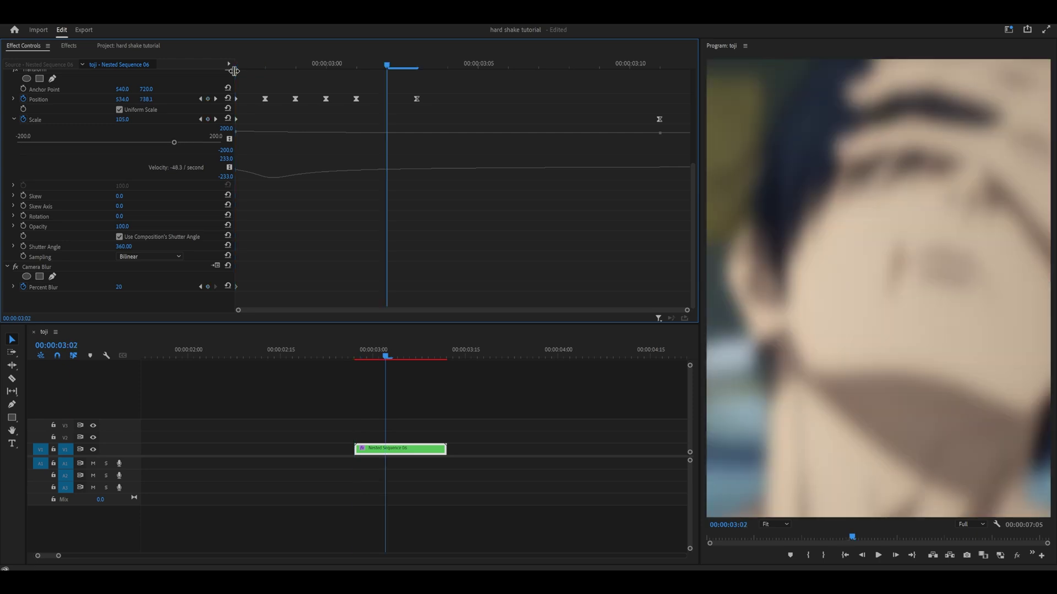
key(Right)
key(Right)
key(Right)
key(Right)
key(Right)
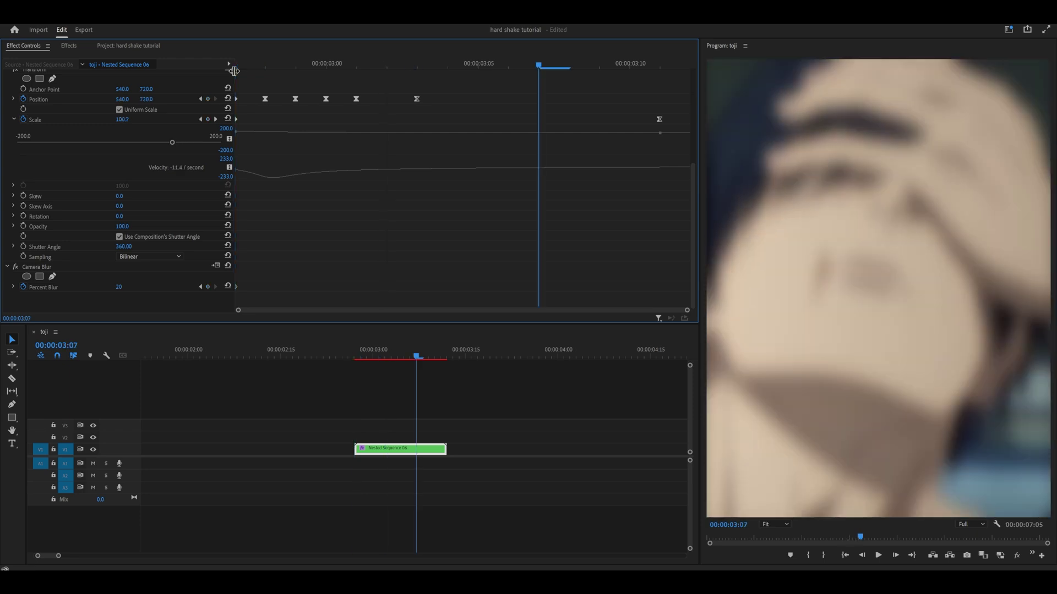
drag(119, 287, 140, 295)
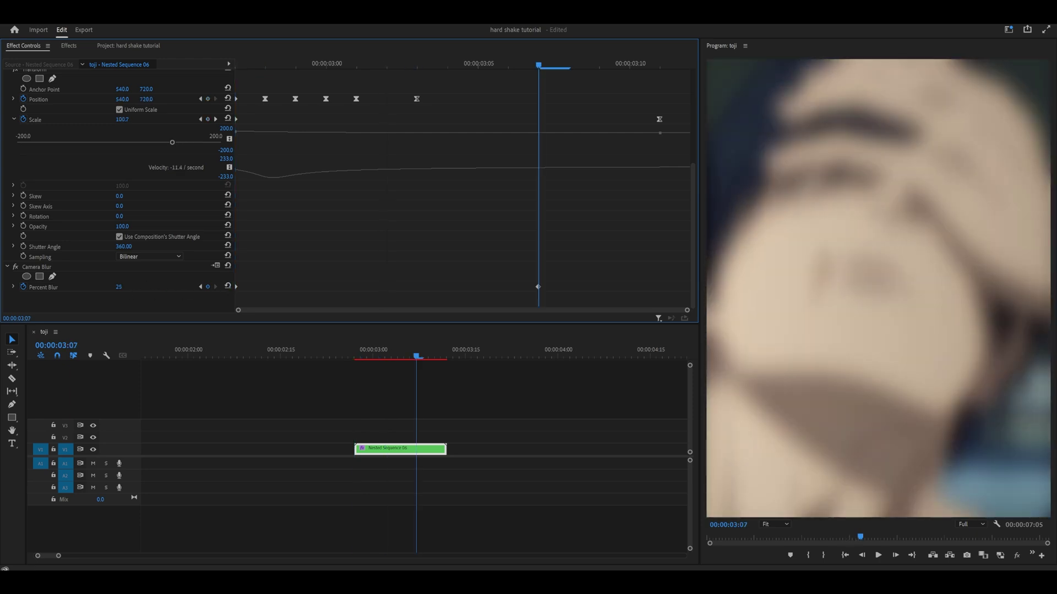
click(127, 287)
text(9)
key(Return)
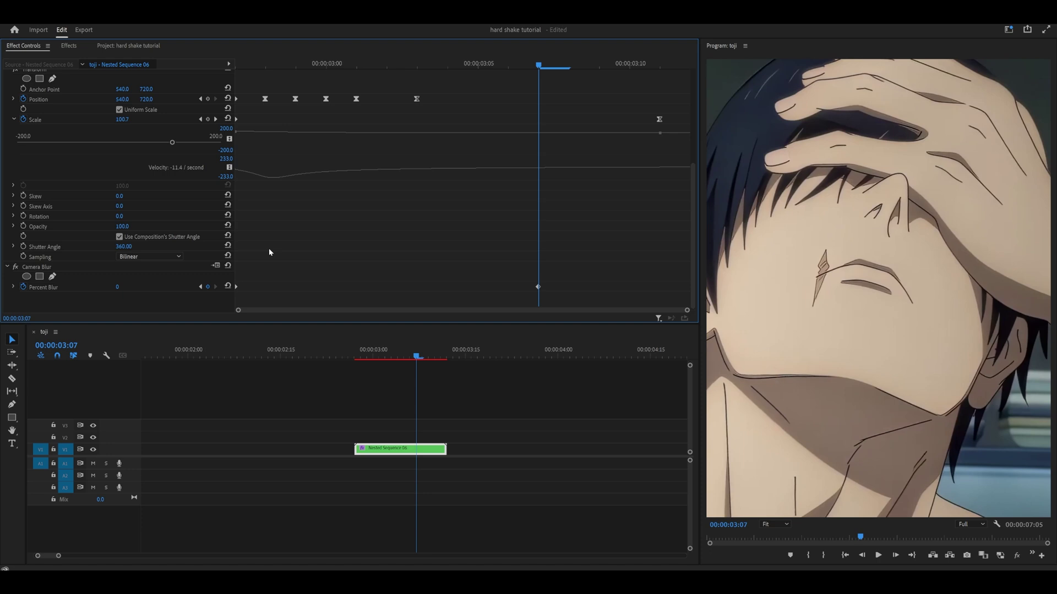
click(13, 287)
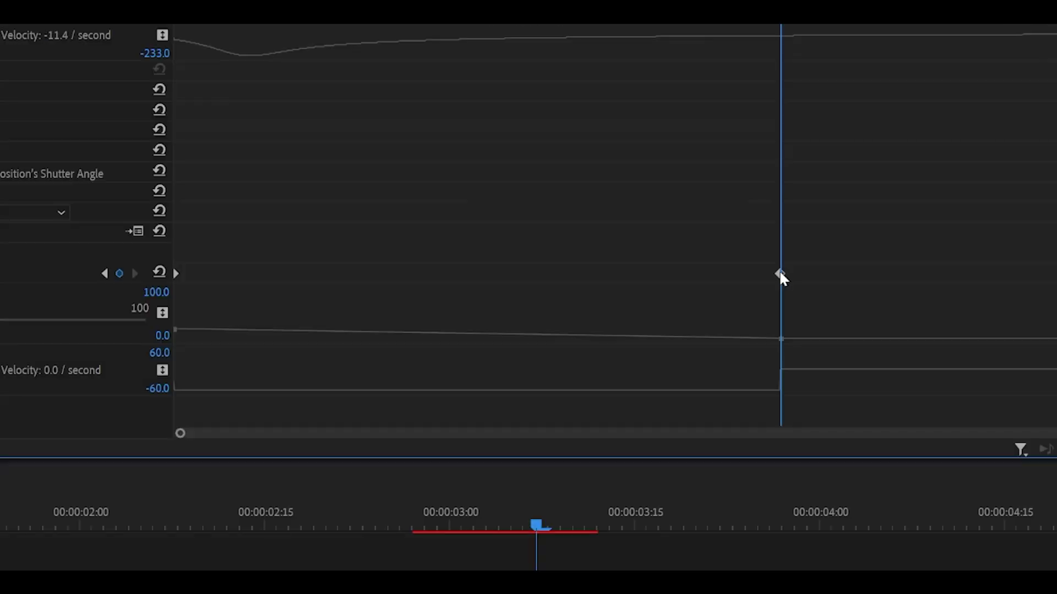
Step: Ease In the final Percent Blur keyframe and drag it earlier so the blur clears sooner
right_click(780, 273)
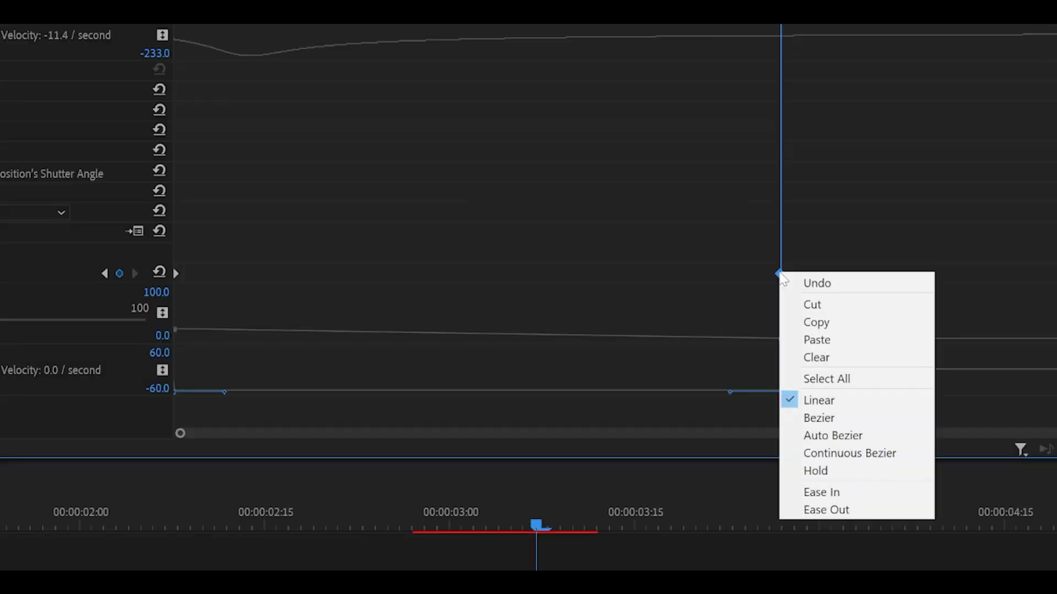
click(807, 491)
drag(512, 526, 415, 528)
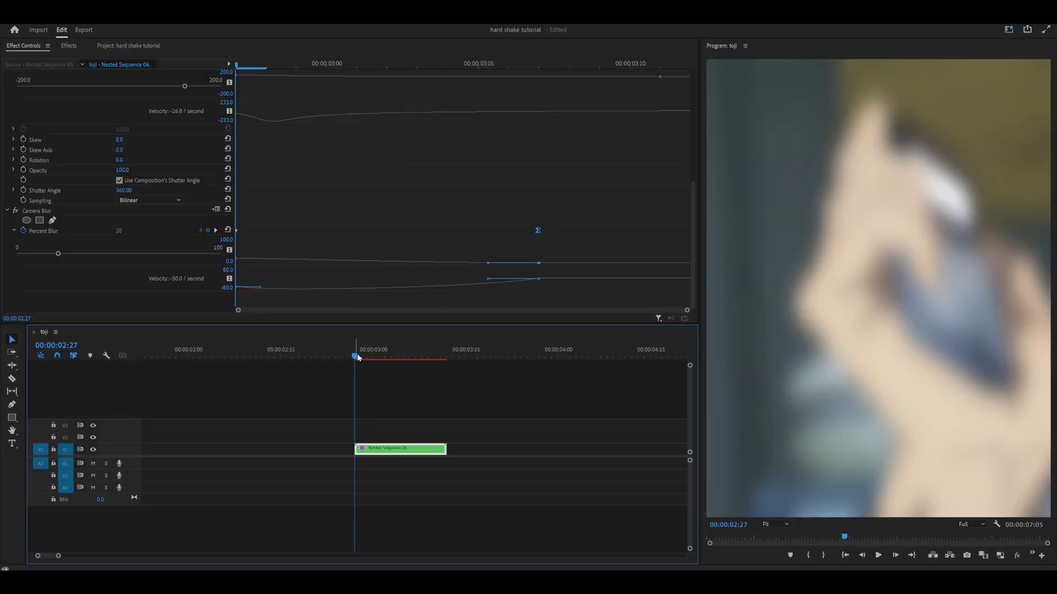
drag(358, 357, 391, 357)
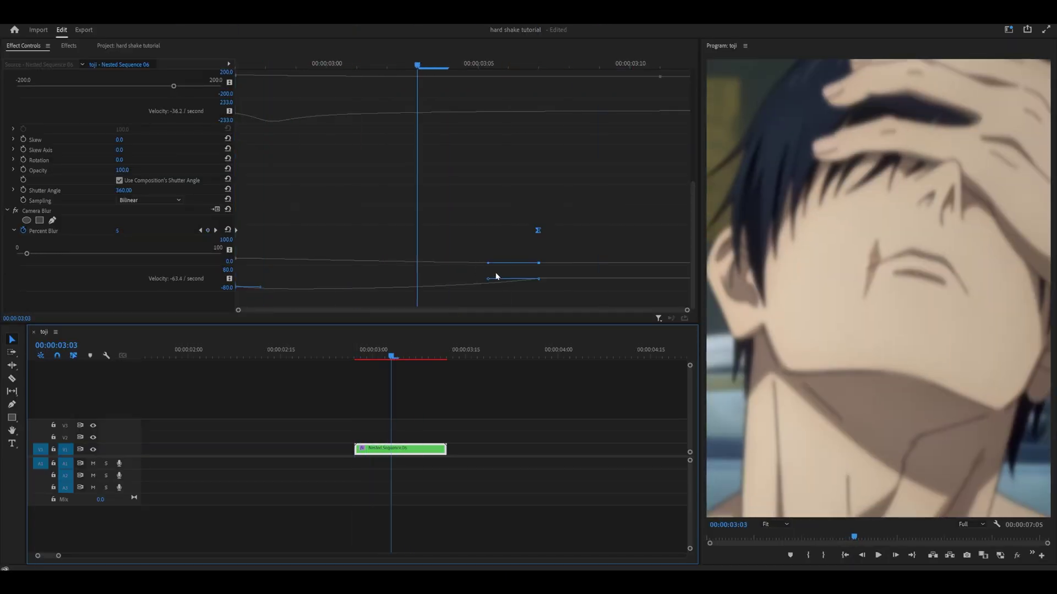
drag(488, 279, 364, 283)
click(373, 211)
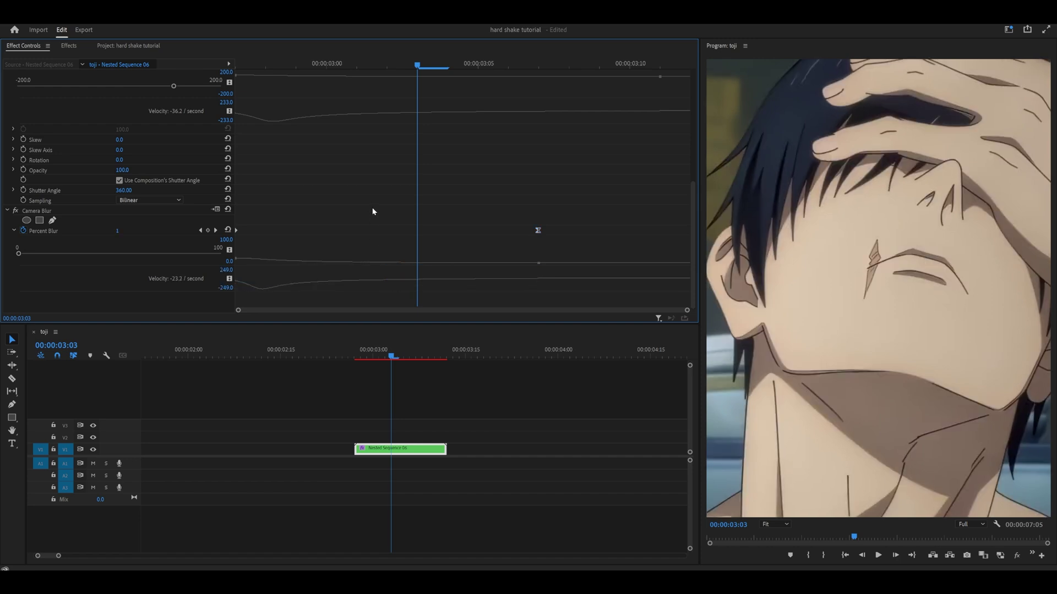
click(69, 46)
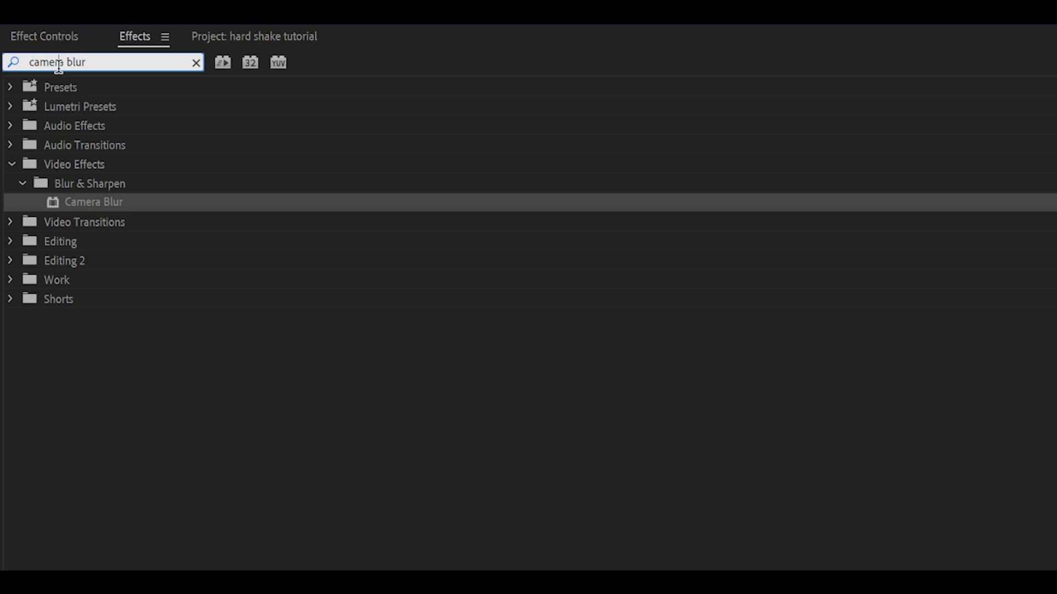
Step: Apply Lumetri Color to the nested clip and enable keyframing on Basic Correction Exposure
key(ctrl+a)
text(lumetri colo)
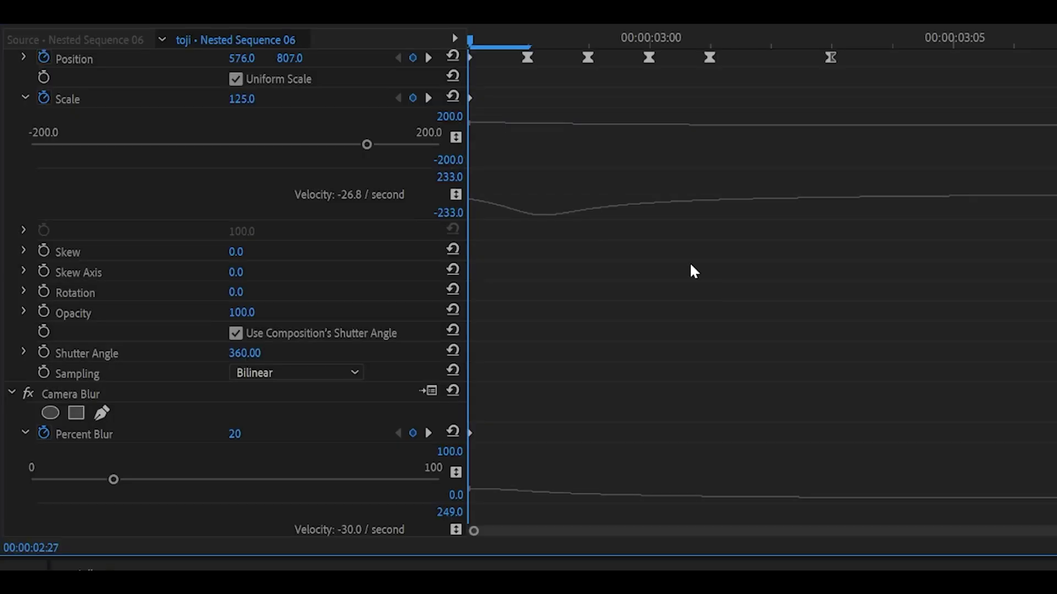
scroll(691, 271, down, 5)
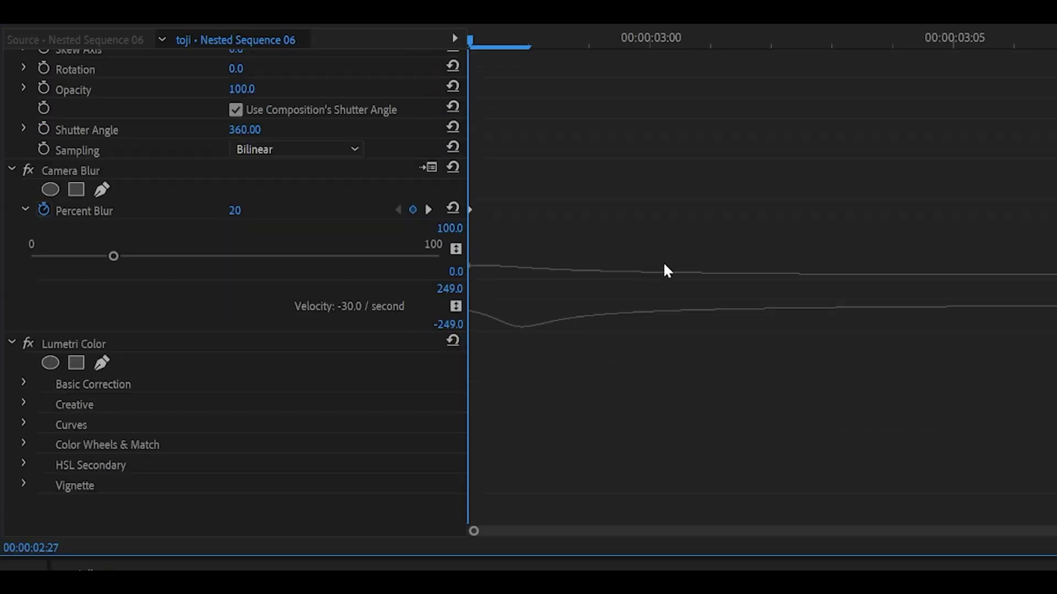
click(23, 383)
scroll(555, 370, down, 5)
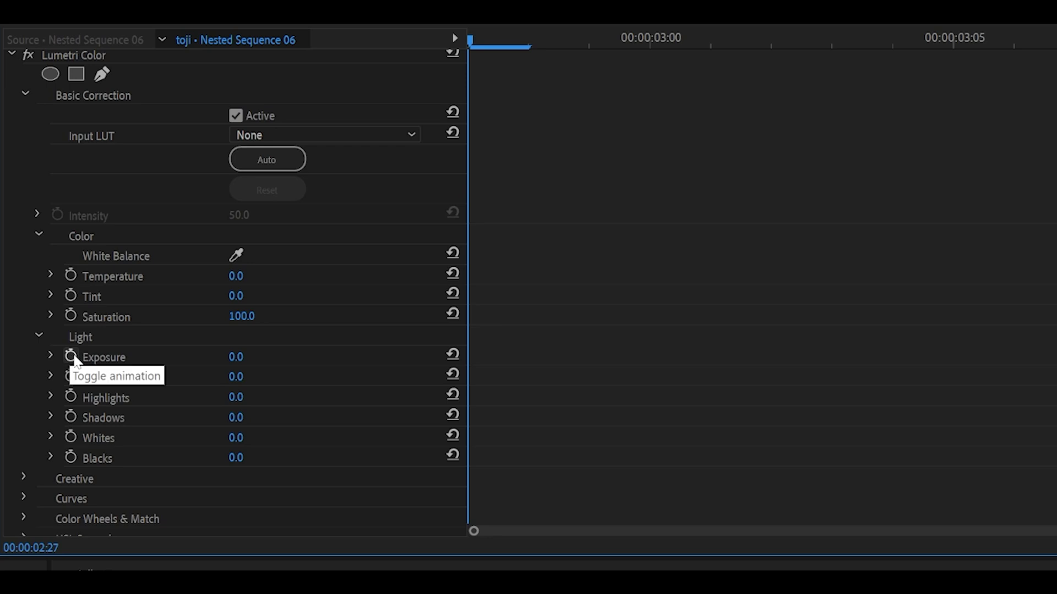
click(78, 356)
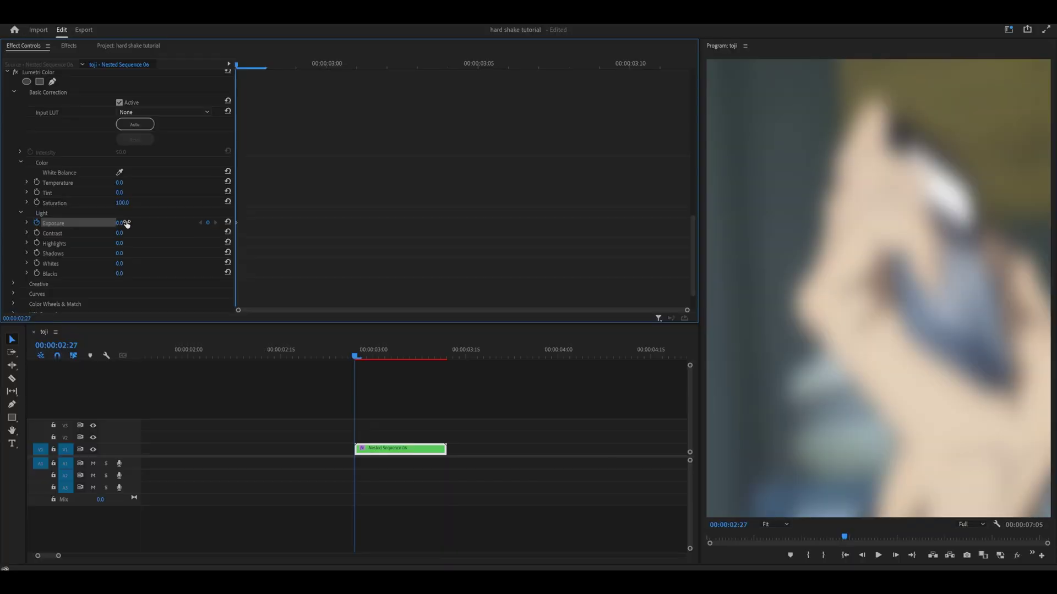
Step: Keyframe Exposure at 4.0 one frame in, then 0.0 with Ease In at 00:00:03:08
click(296, 222)
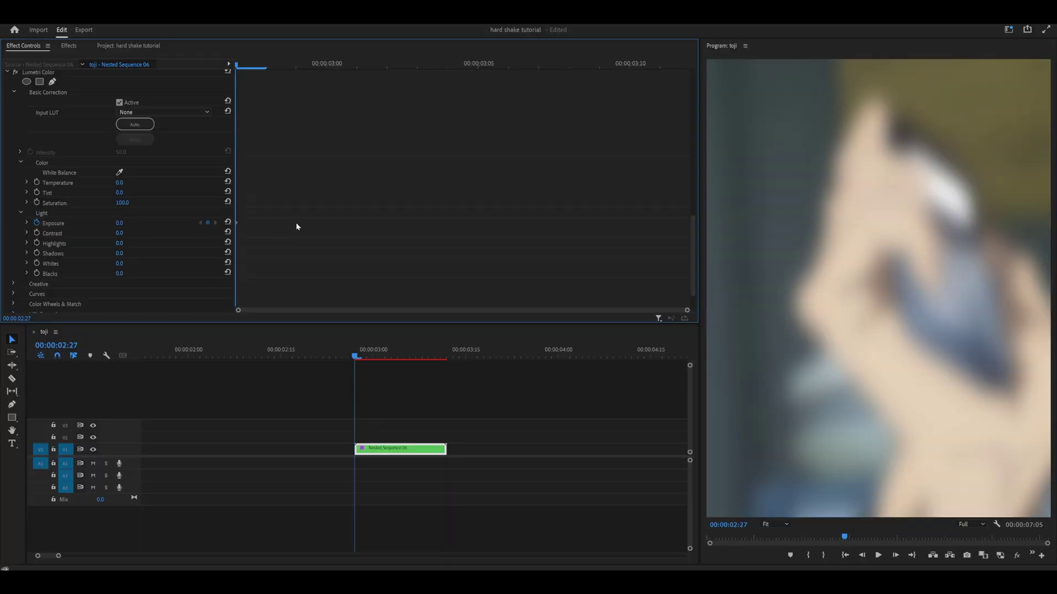
key(Right)
click(122, 224)
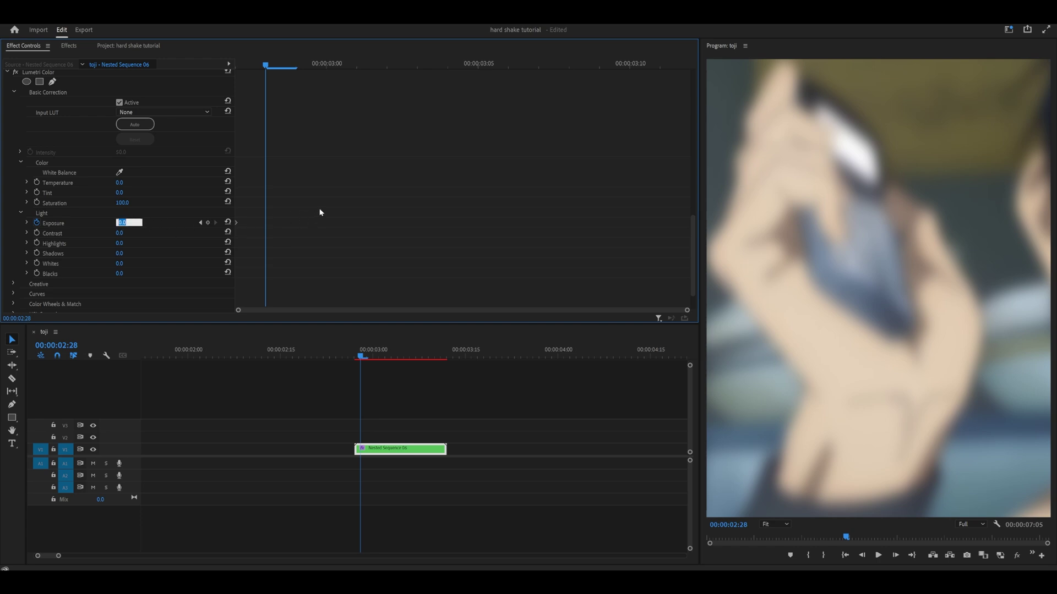
text(4)
key(Return)
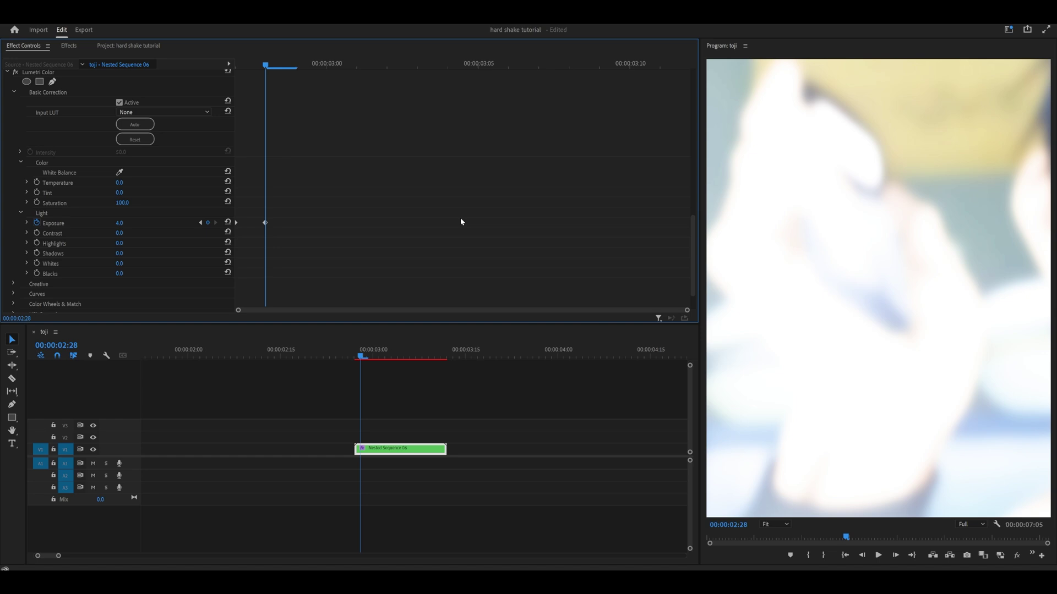
key(space)
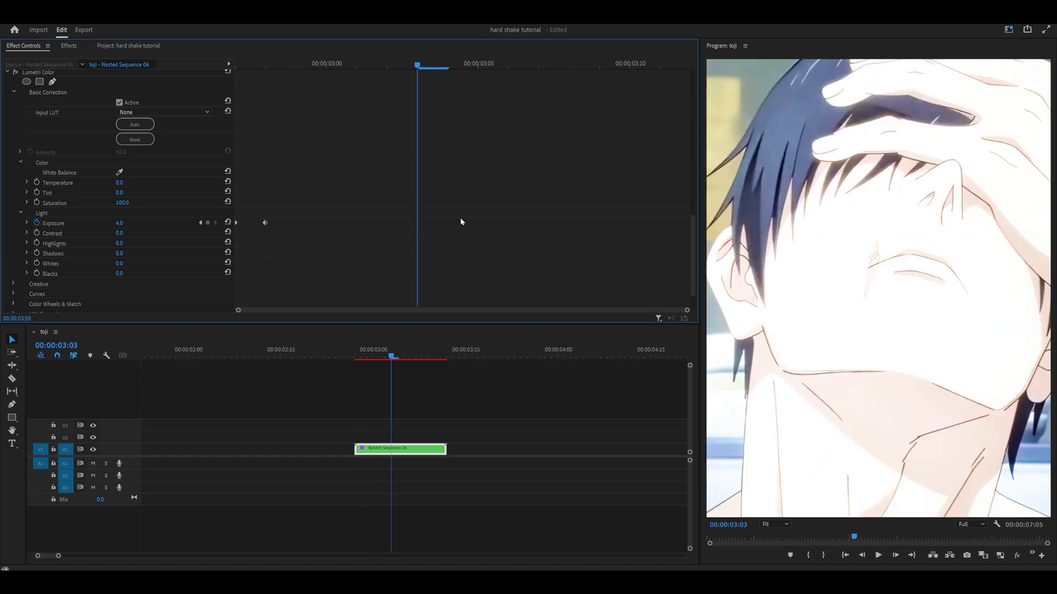
click(228, 222)
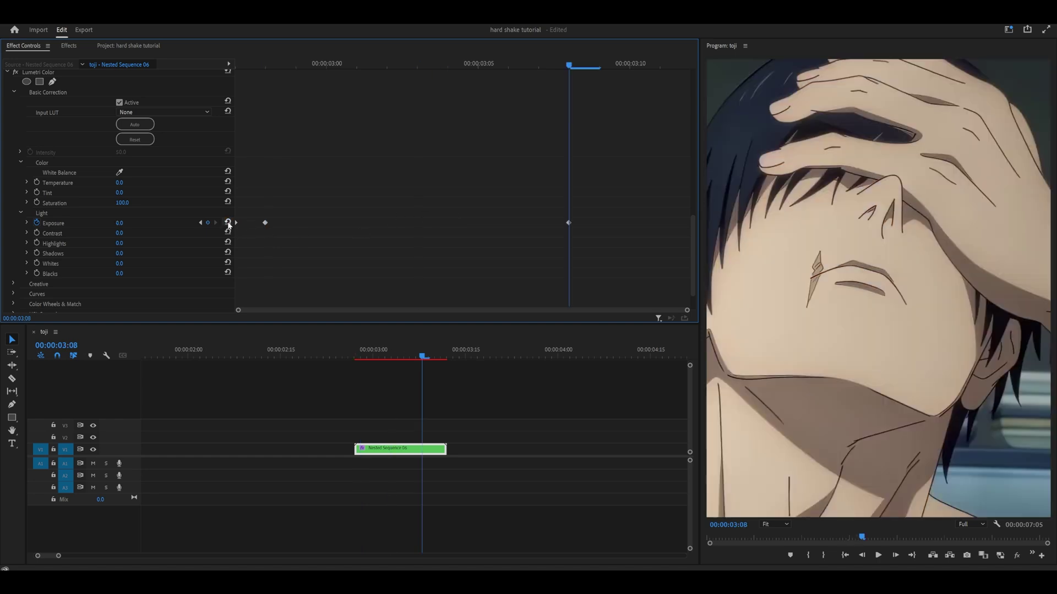
right_click(569, 223)
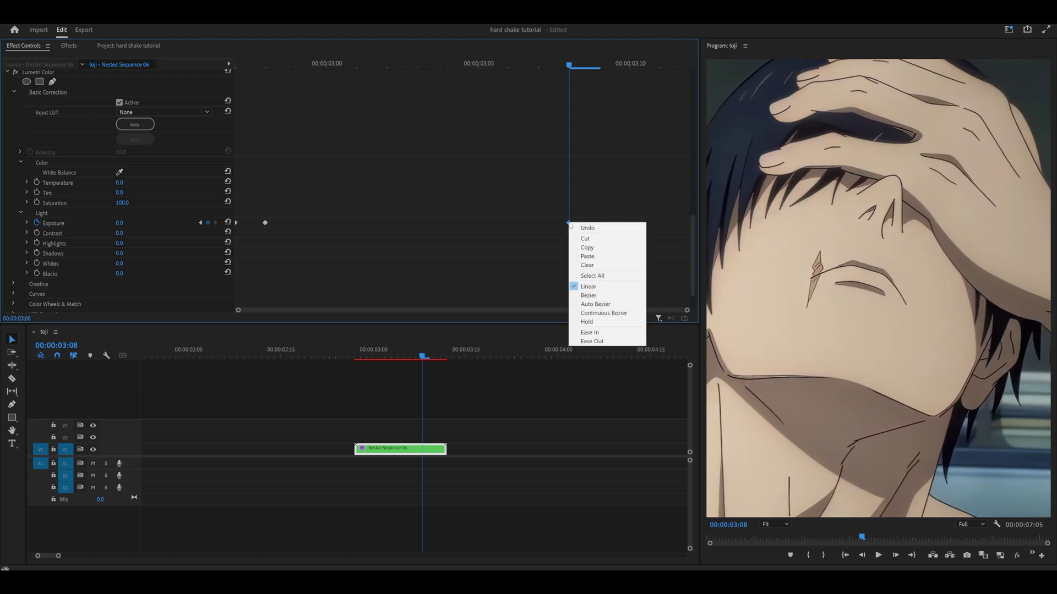
click(589, 333)
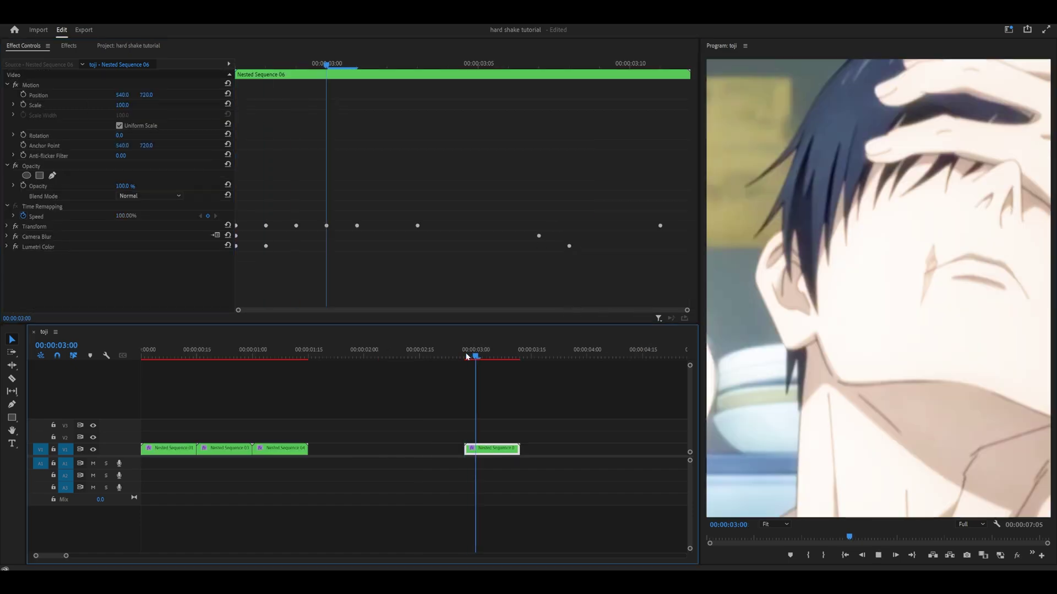
drag(474, 357, 465, 356)
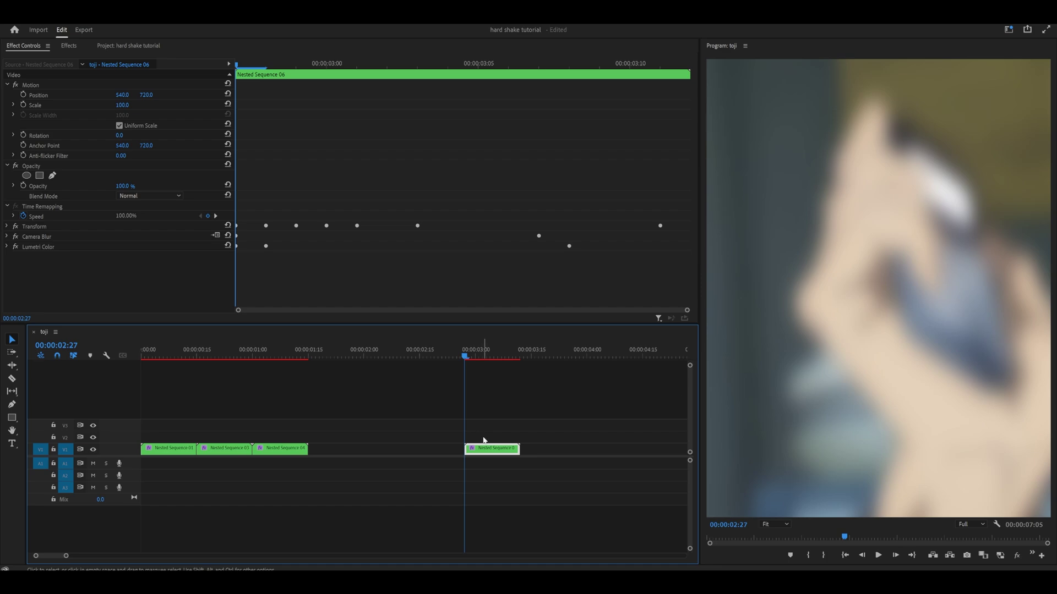
Step: Preview Nested Sequence 03 and select its Transform (Heavy Shake), Camera Blur and Lumetri Color effects
click(491, 356)
click(197, 356)
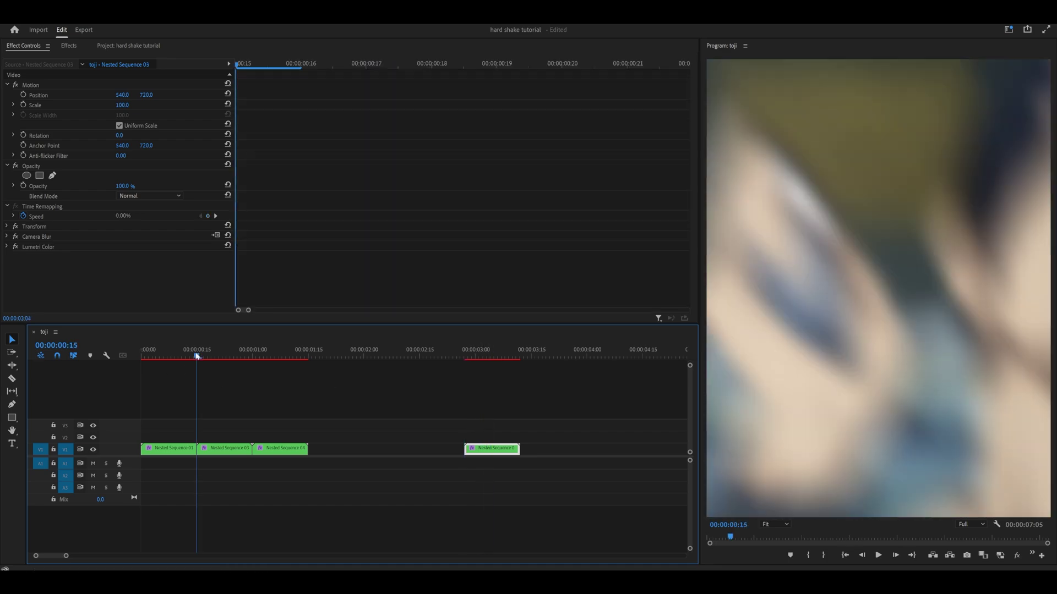
drag(197, 357, 224, 356)
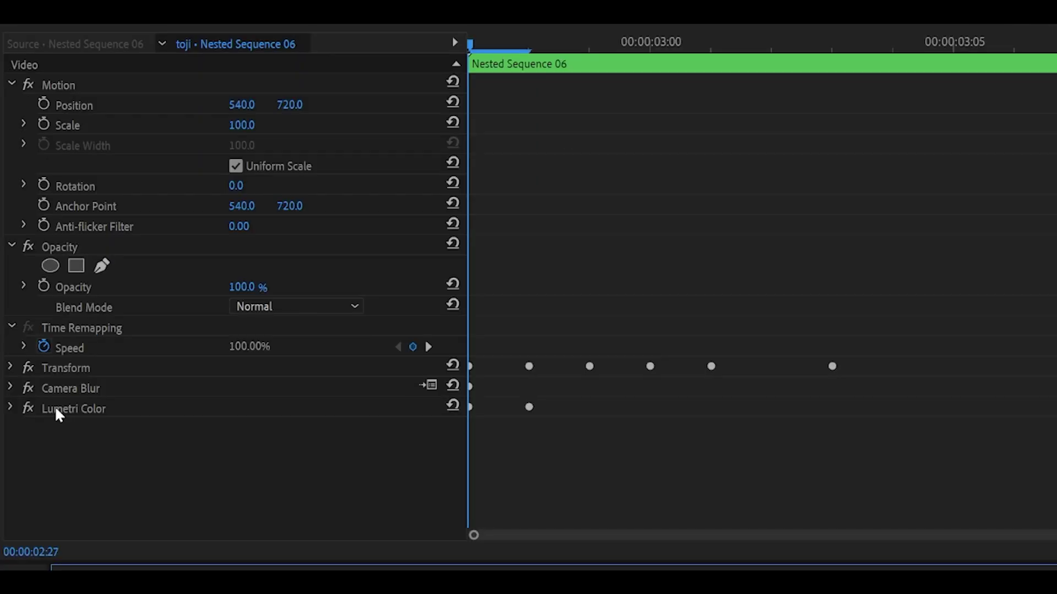
click(42, 244)
ctrl+click(43, 237)
ctrl+click(79, 368)
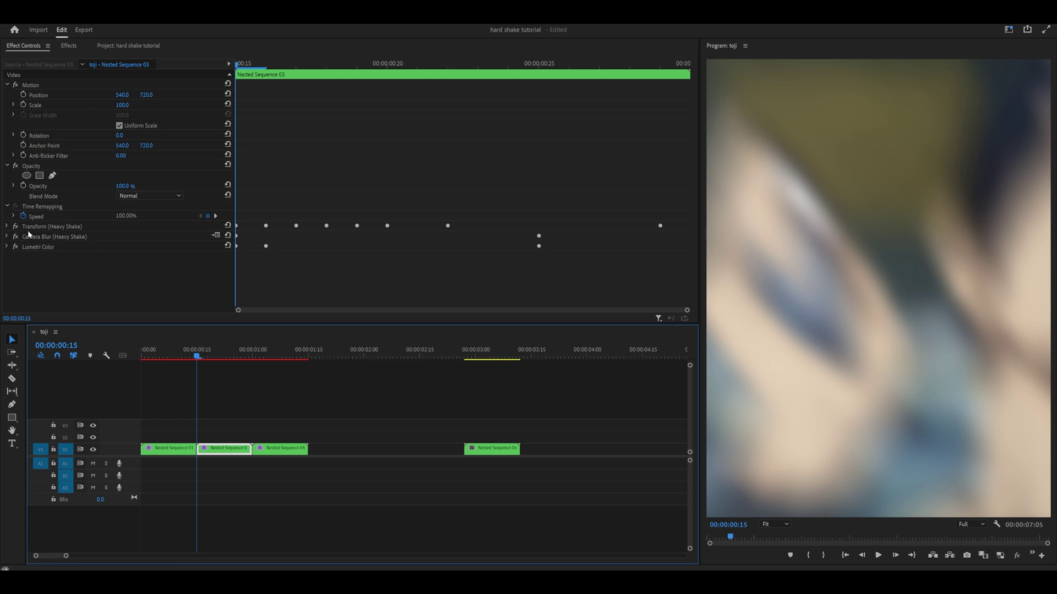
click(50, 225)
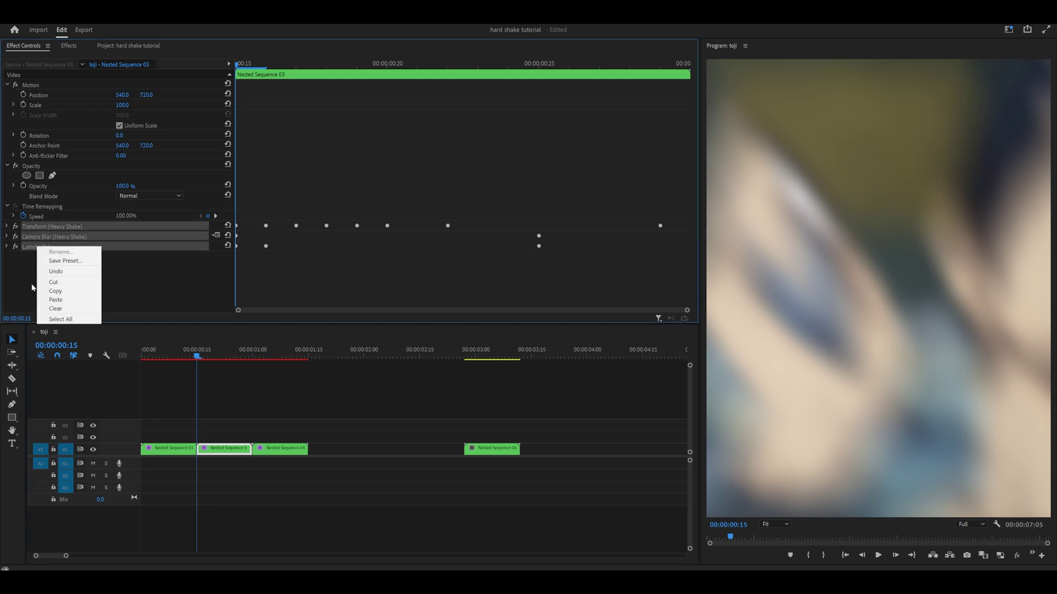
click(467, 357)
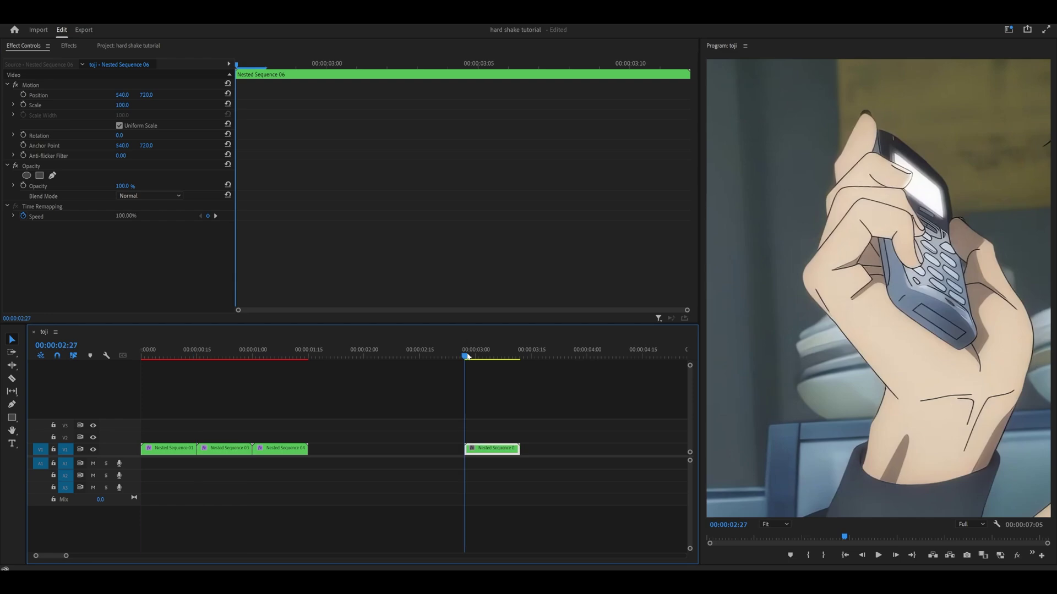
Step: Zoom the timeline in and preview the clip between 02:27 and 03:02
key(=)
drag(337, 355, 372, 361)
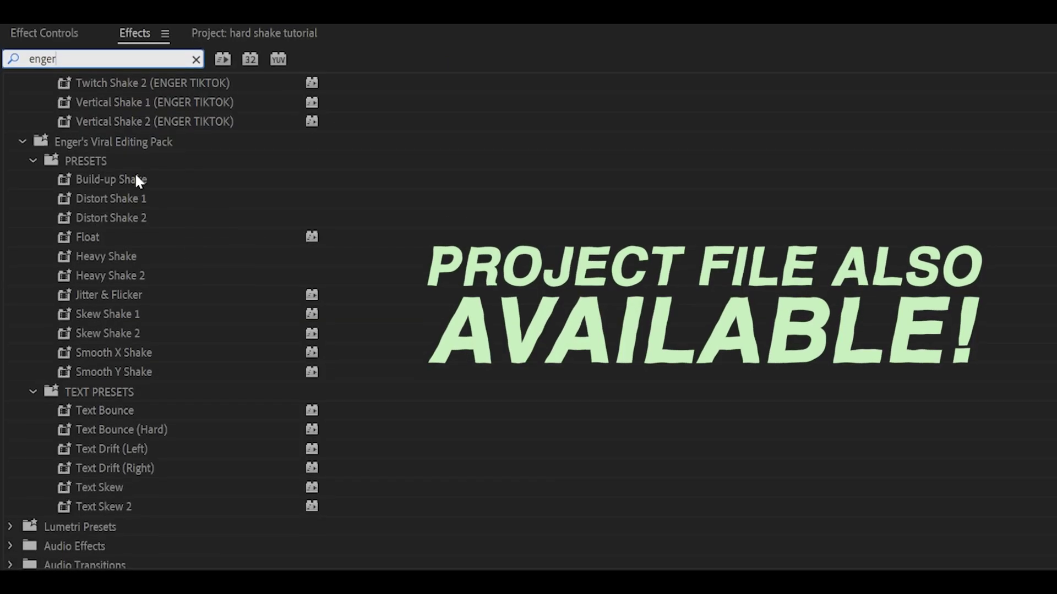